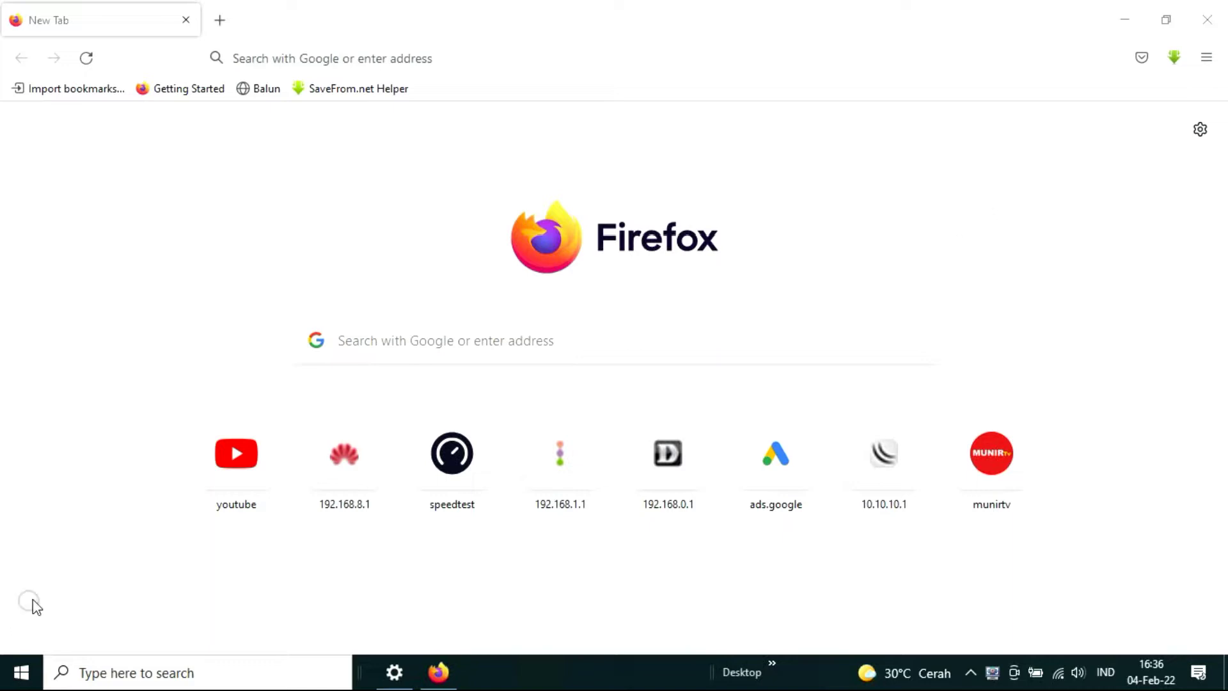
Check which Wi-Fi network the laptop is currently connected to.
{"action": "mouse_move", "coordinate": [389, 469]}
{"action": "left_click", "coordinate": [1055, 677]}
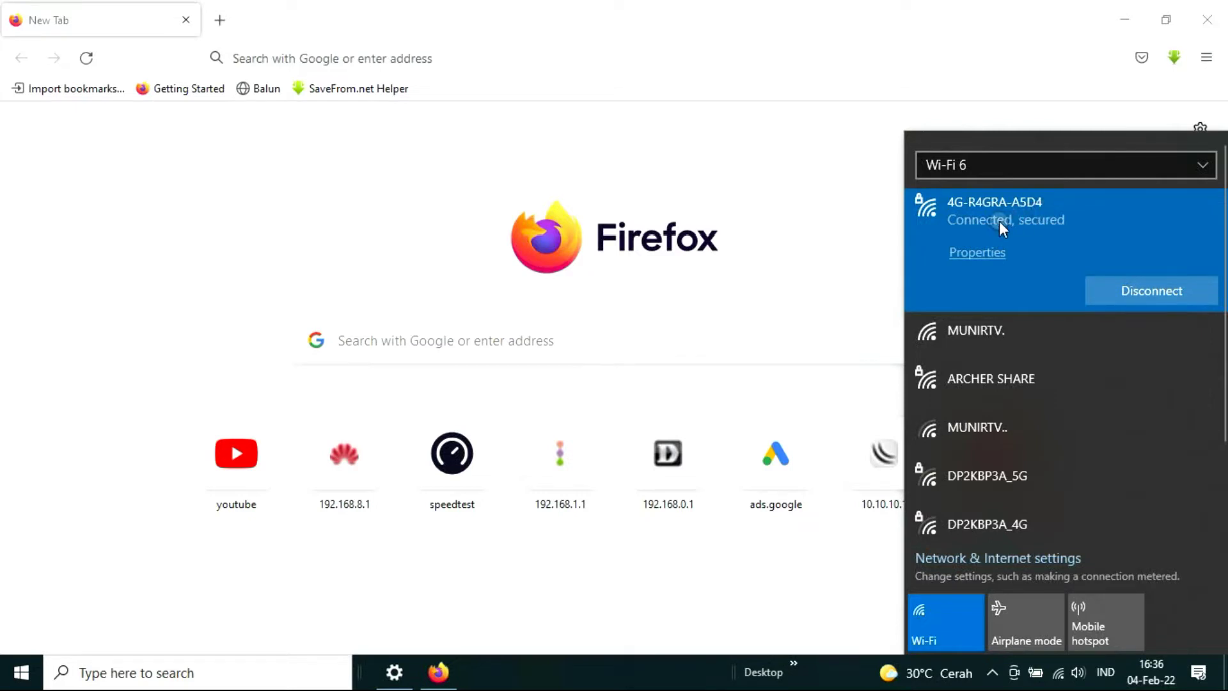
{"action": "left_click", "coordinate": [296, 45]}
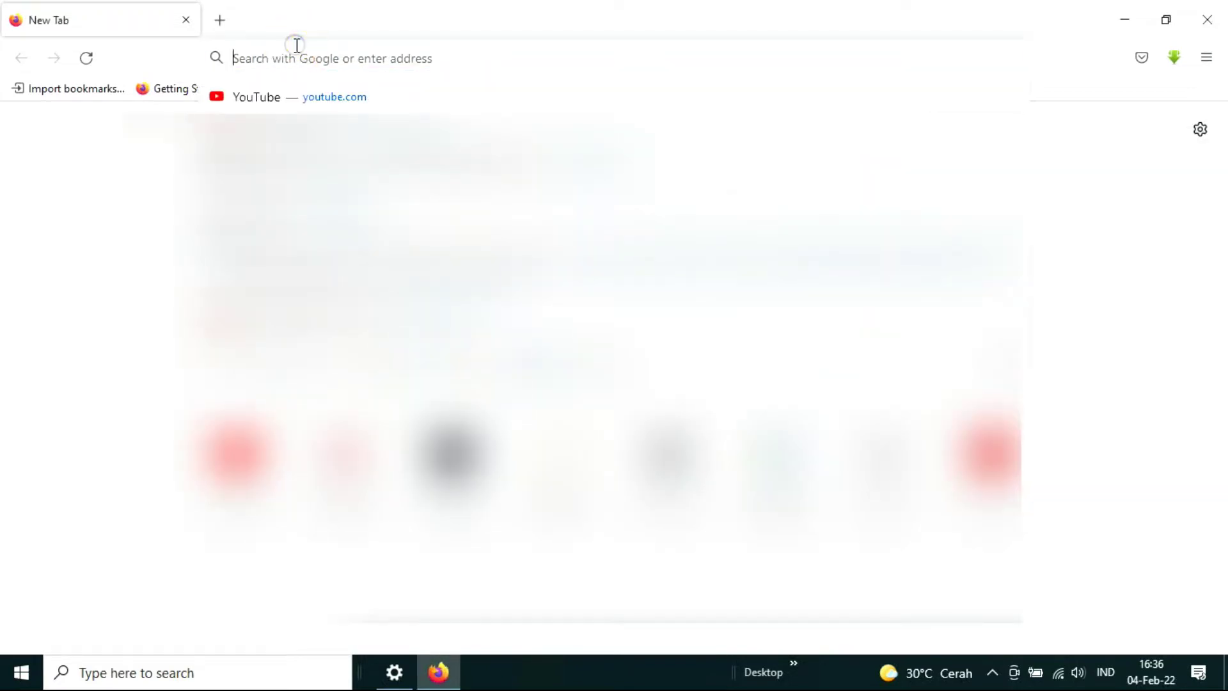
{"action": "left_click", "coordinate": [992, 672]}
{"action": "left_click", "coordinate": [993, 671]}
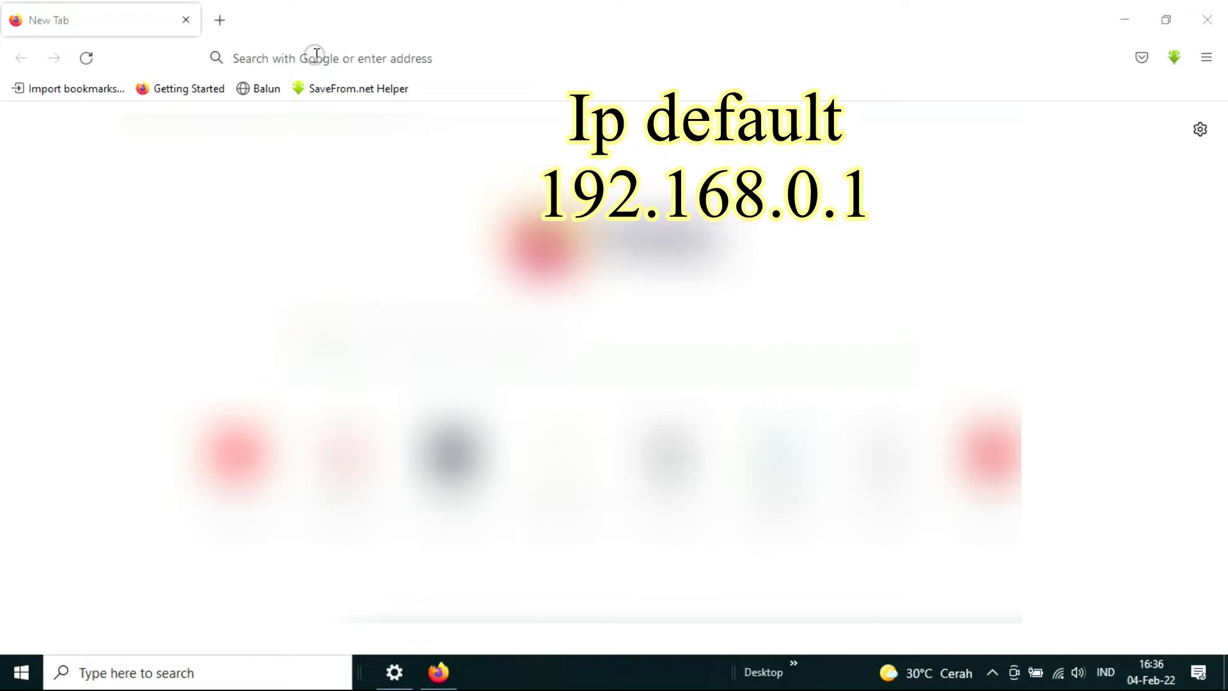
Load the hotspot admin login page at 192.168.10.1 in Firefox.
{"action": "left_click", "coordinate": [317, 53]}
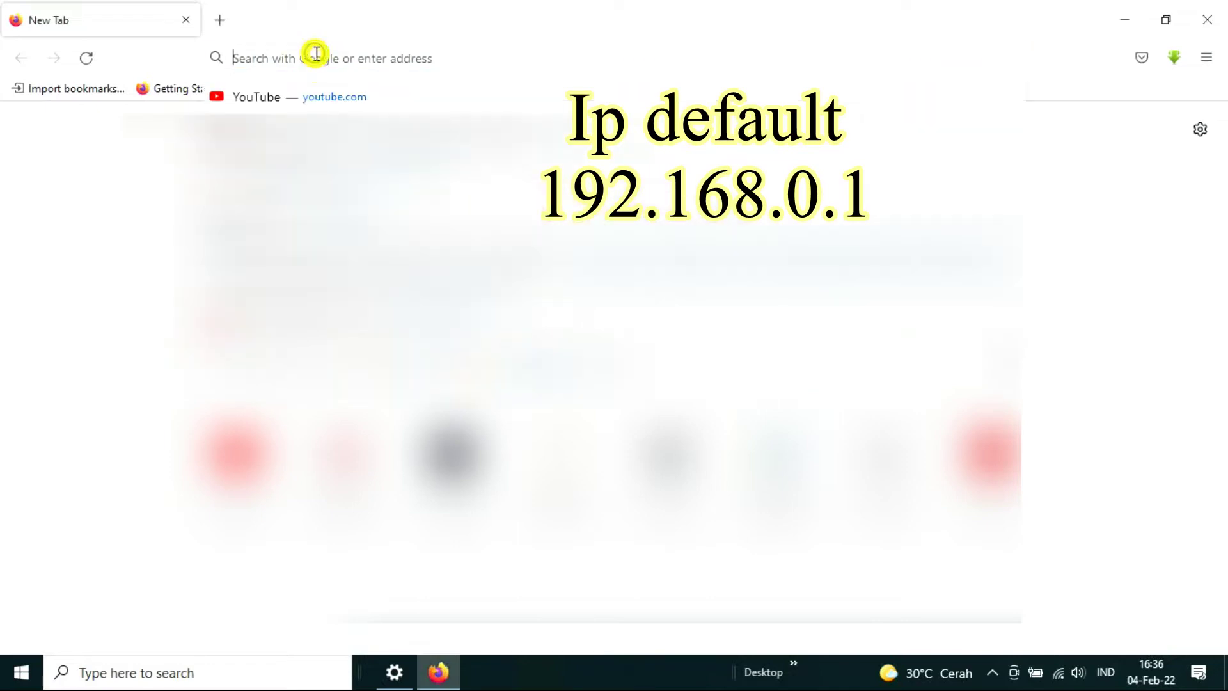
{"action": "type", "text": "19"}
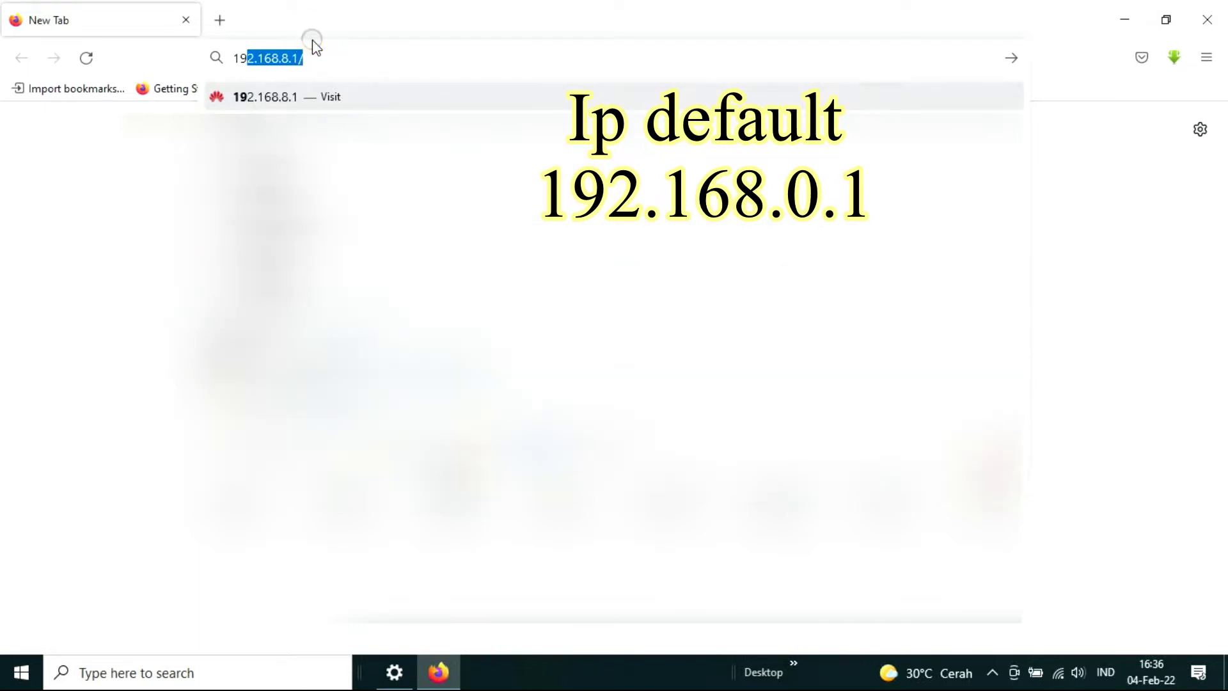
{"action": "type", "text": "2.168."}
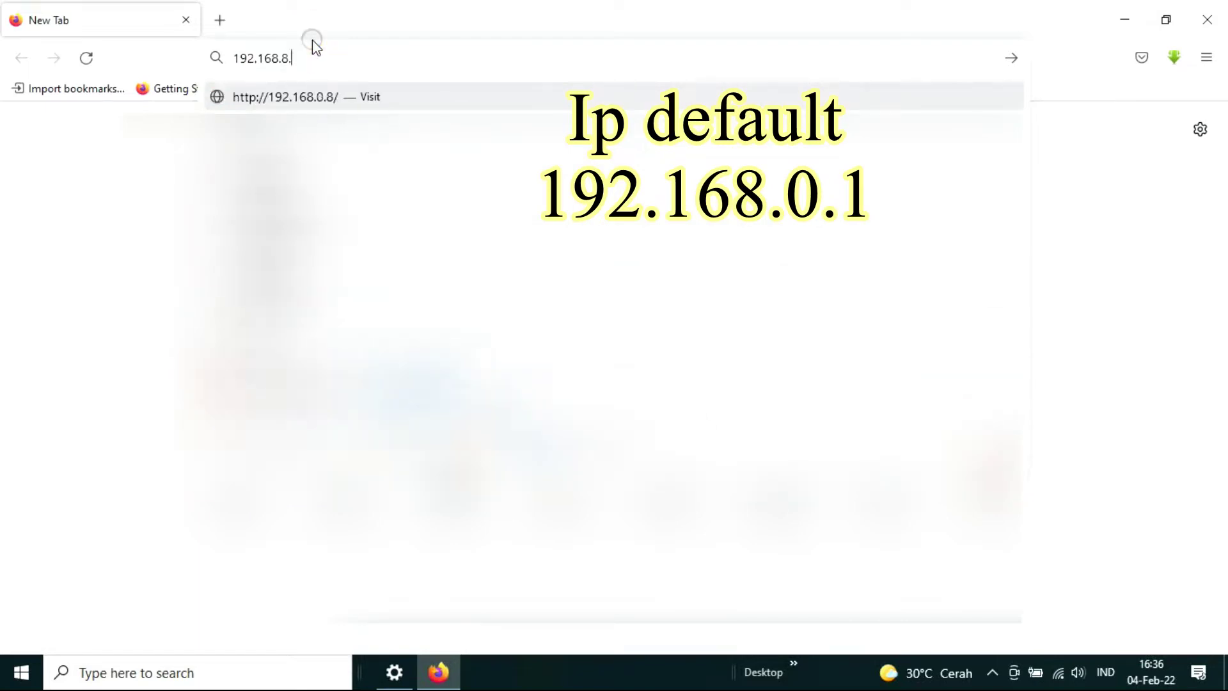
{"action": "type", "text": "10.1"}
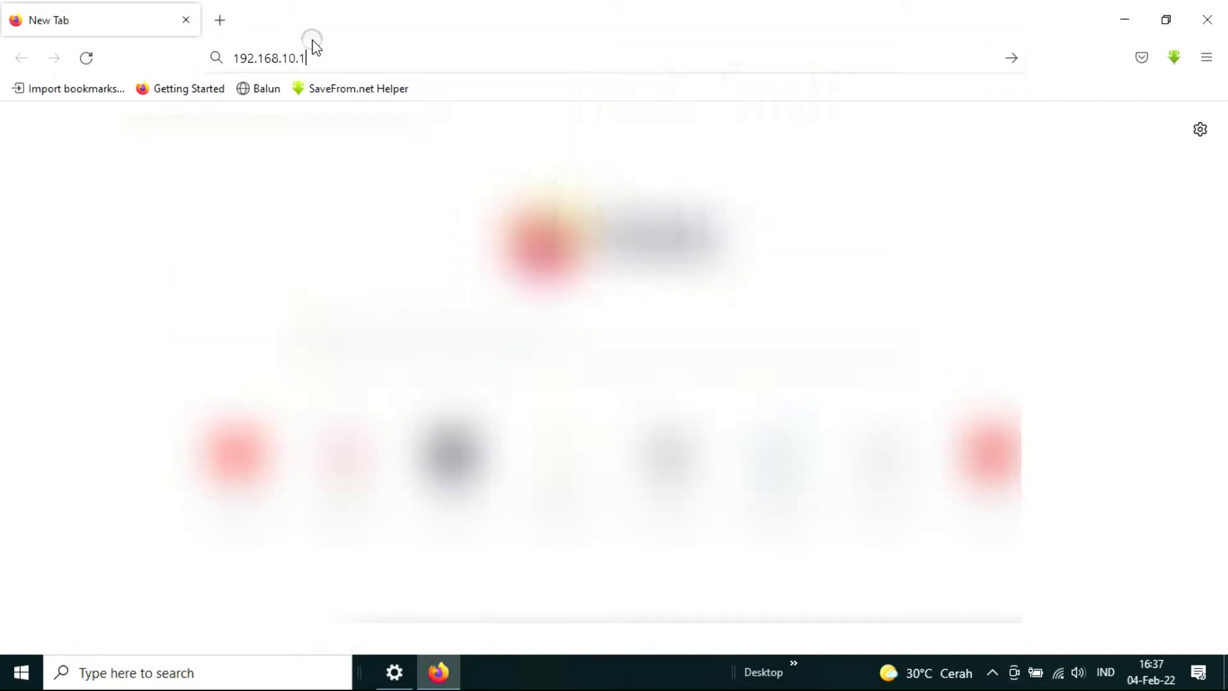
{"action": "key", "text": "Return"}
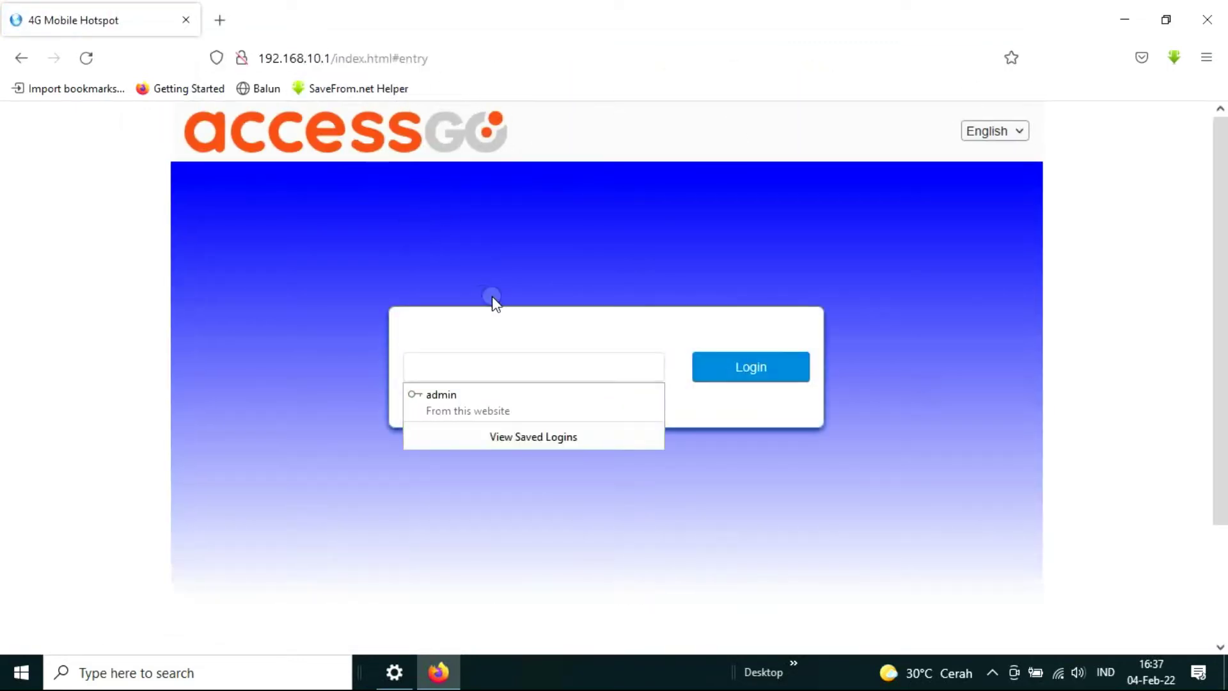
Log in to the hotspot web admin with the admin password.
{"action": "type", "text": "a"}
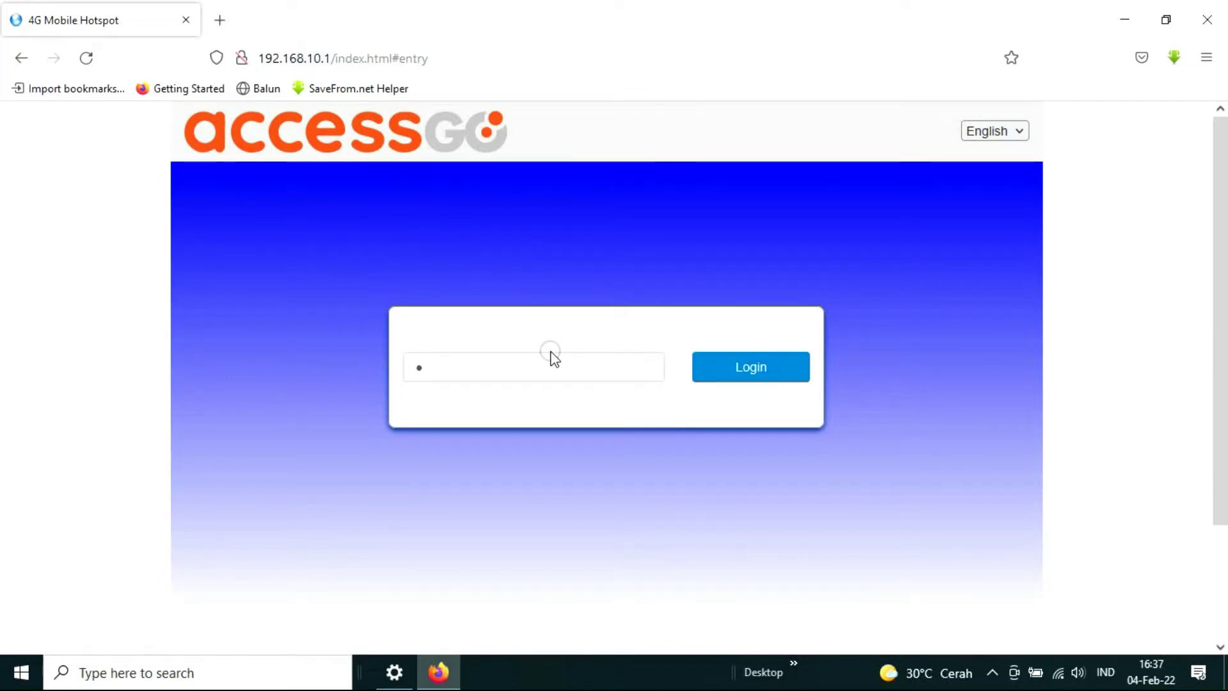
{"action": "type", "text": "dm"}
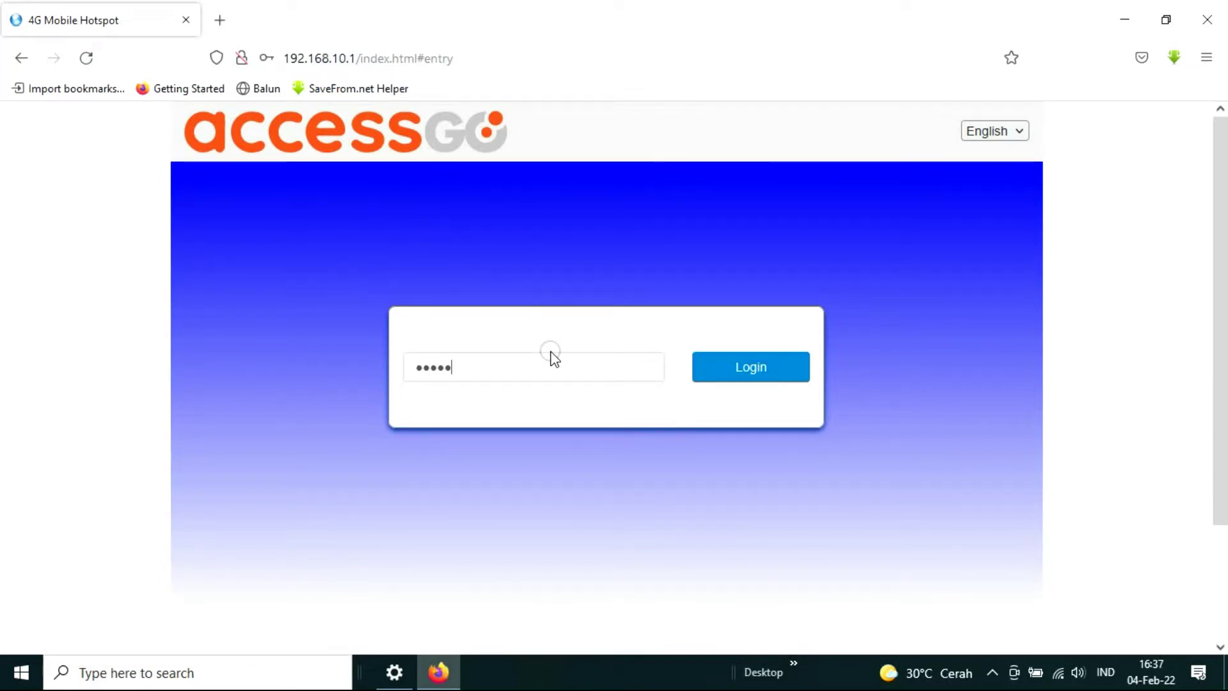
{"action": "left_click", "coordinate": [762, 367]}
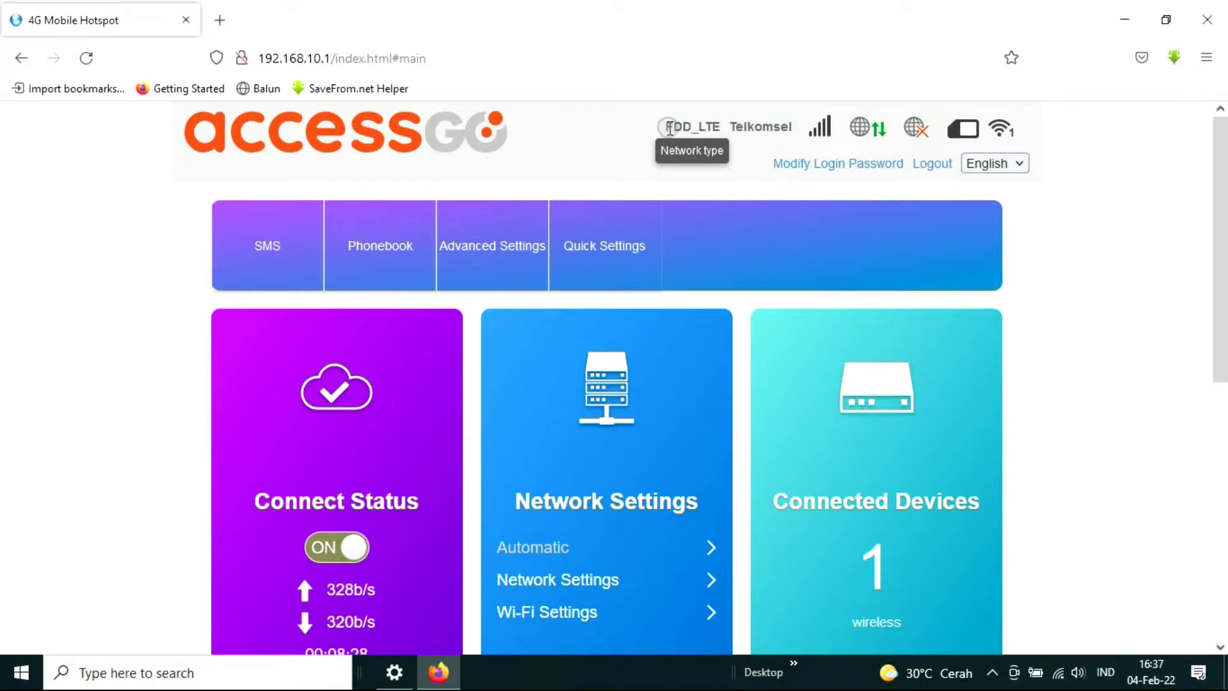
{"action": "left_click_drag", "start_coordinate": [666, 127], "coordinate": [717, 125]}
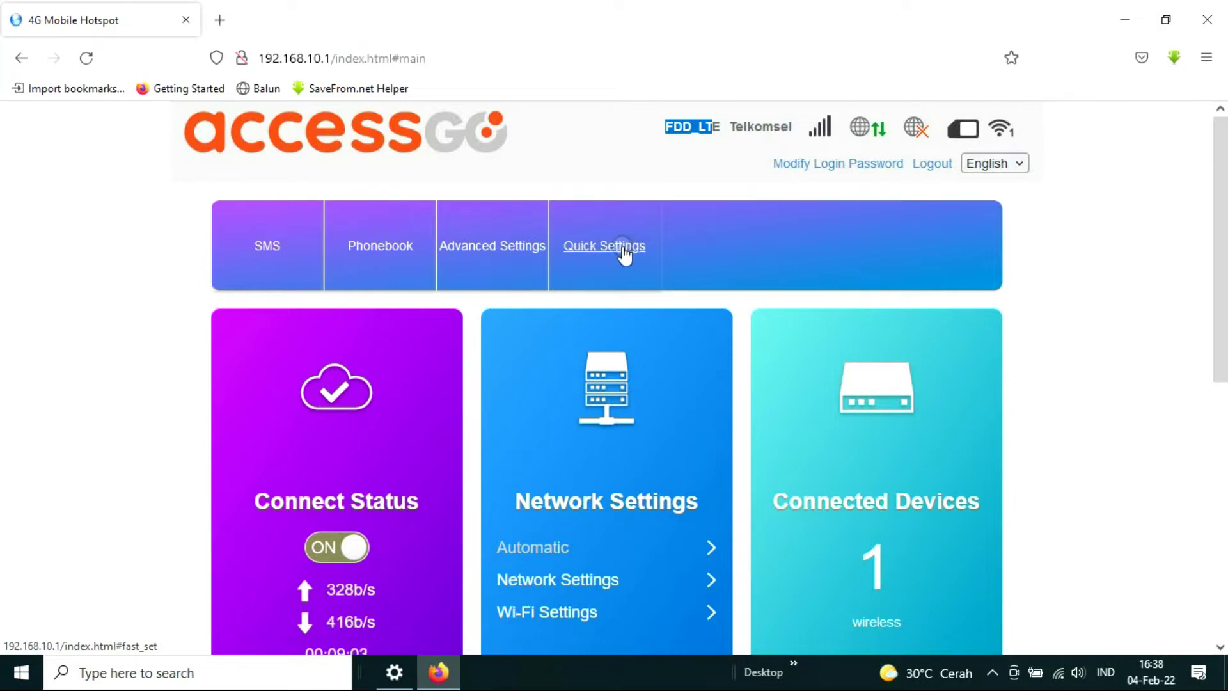
{"action": "left_click", "coordinate": [618, 246]}
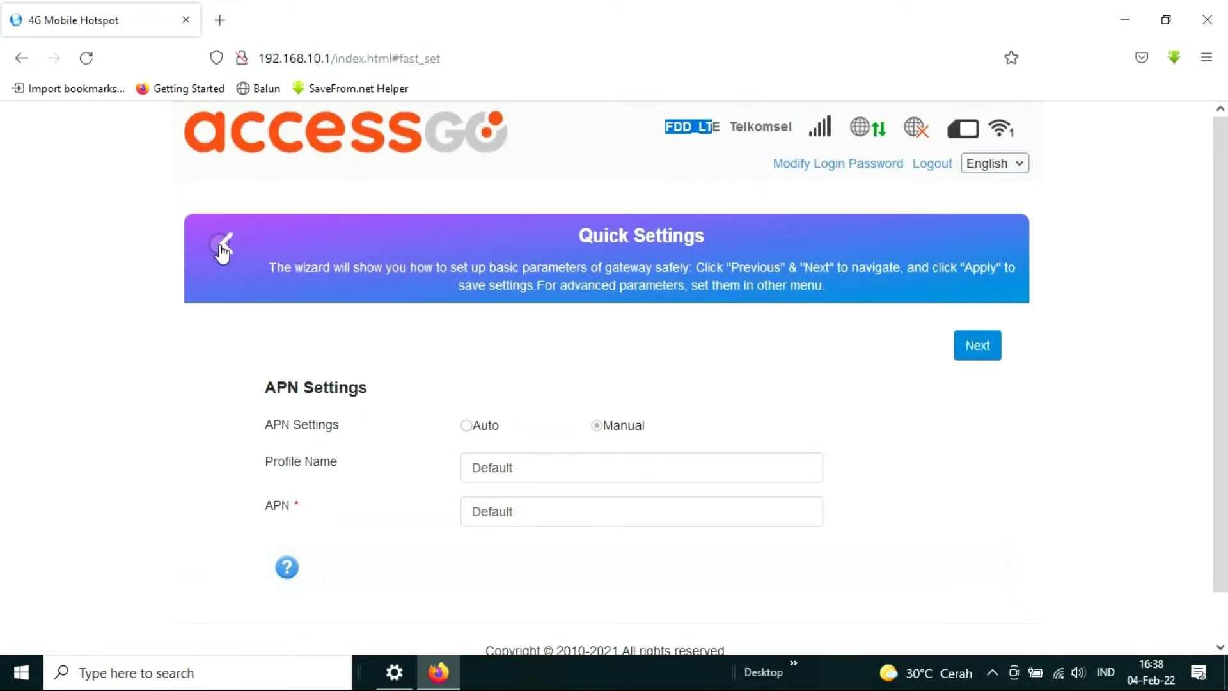
{"action": "left_click", "coordinate": [226, 243]}
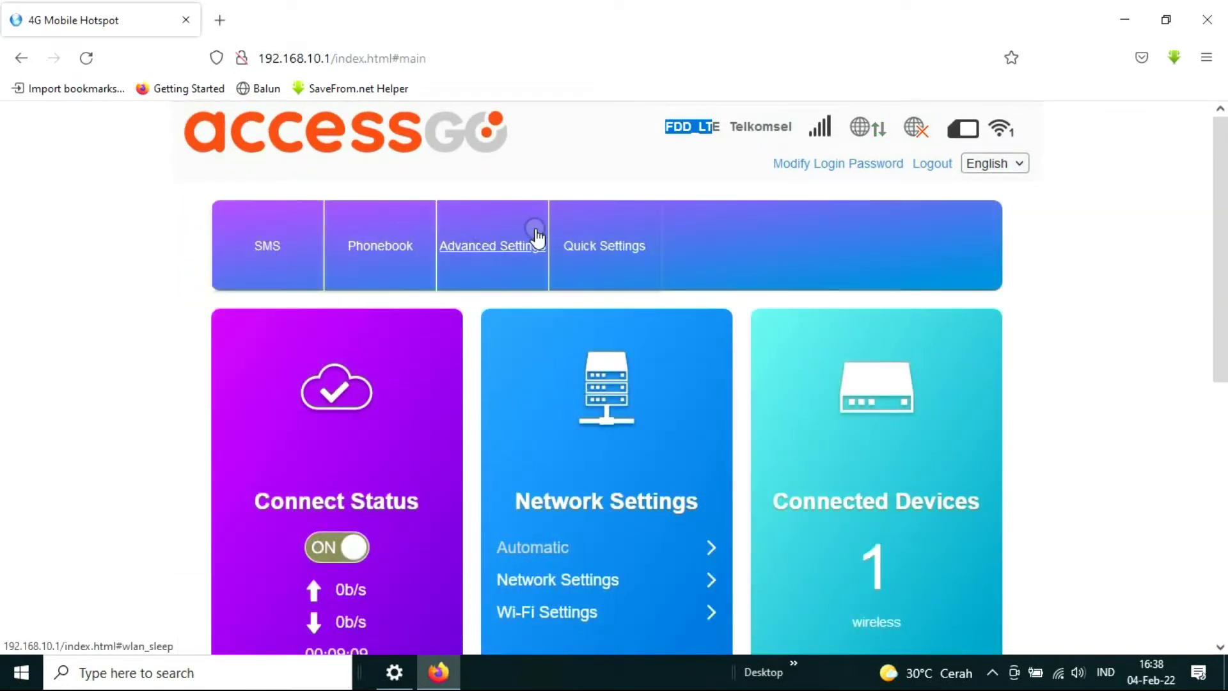
{"action": "scroll", "coordinate": [540, 237], "scroll_direction": "down", "scroll_amount": 3}
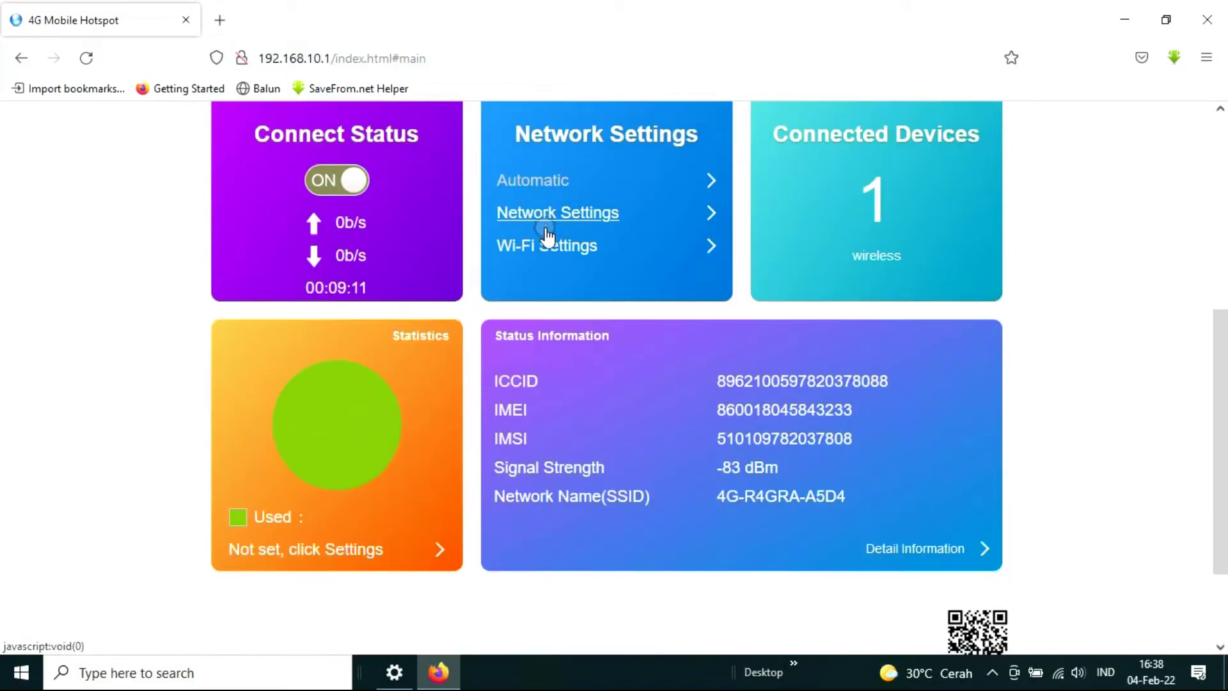
{"action": "scroll", "coordinate": [549, 224], "scroll_direction": "up", "scroll_amount": 2}
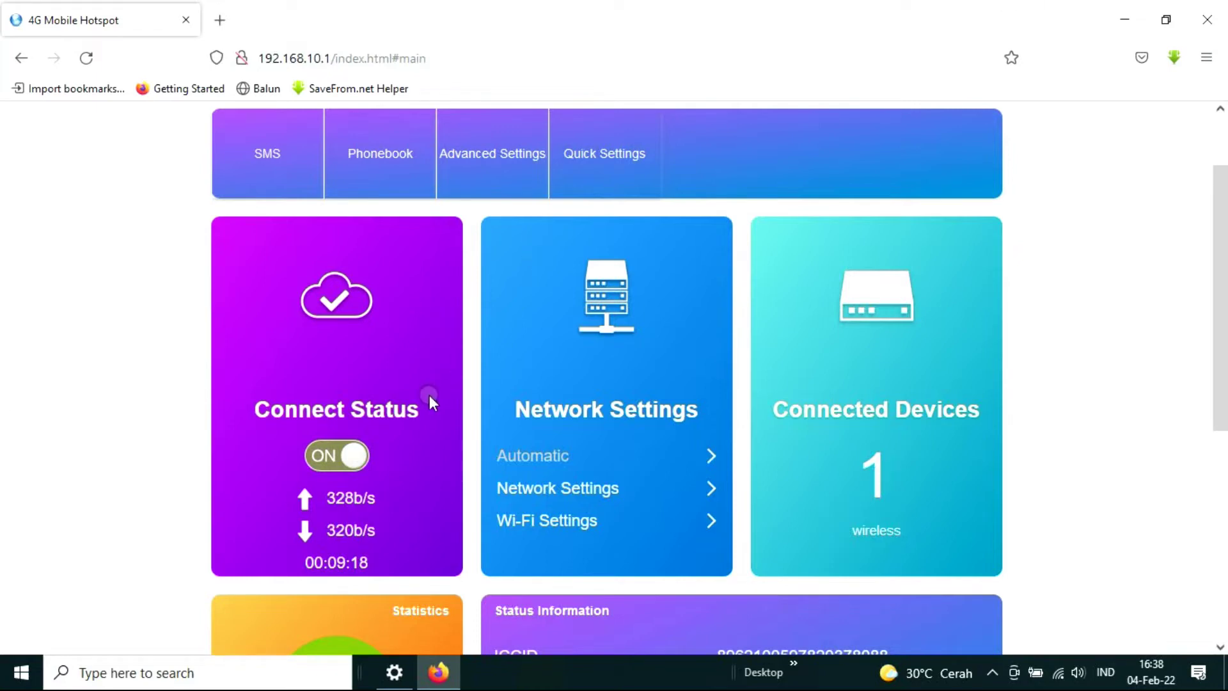
{"action": "scroll", "coordinate": [560, 322], "scroll_direction": "down", "scroll_amount": 2}
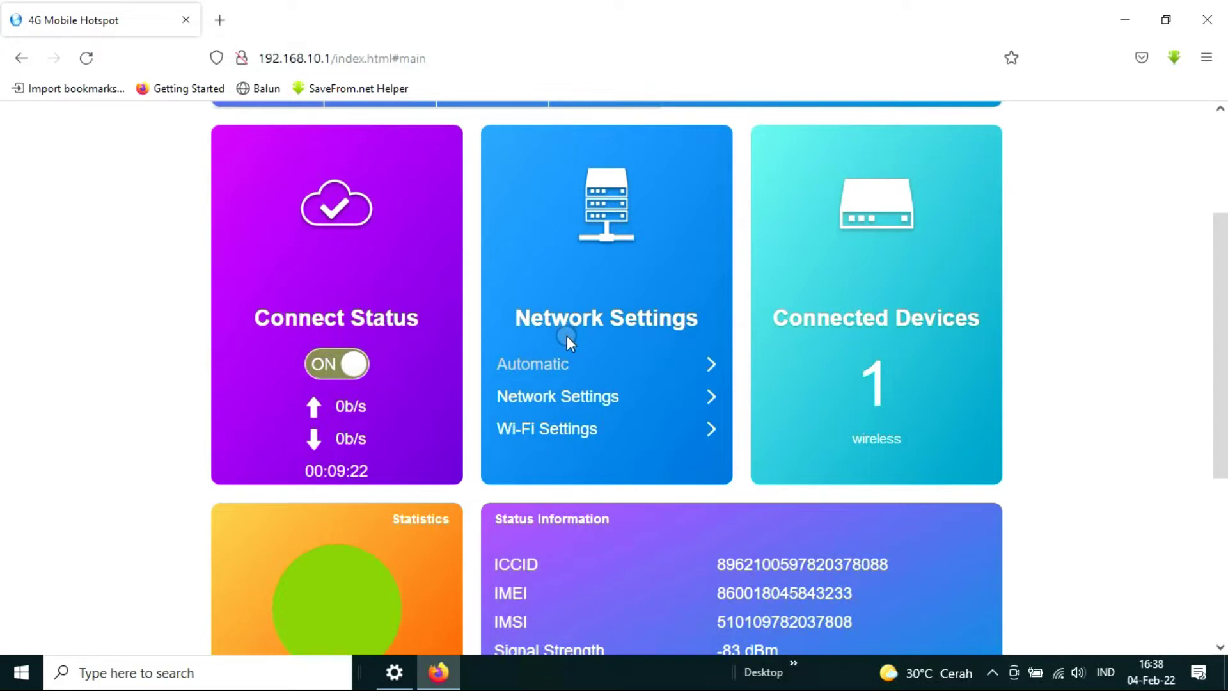
Turn the mobile connection OFF and leave the broadband mode on Automatic.
{"action": "left_click", "coordinate": [324, 360]}
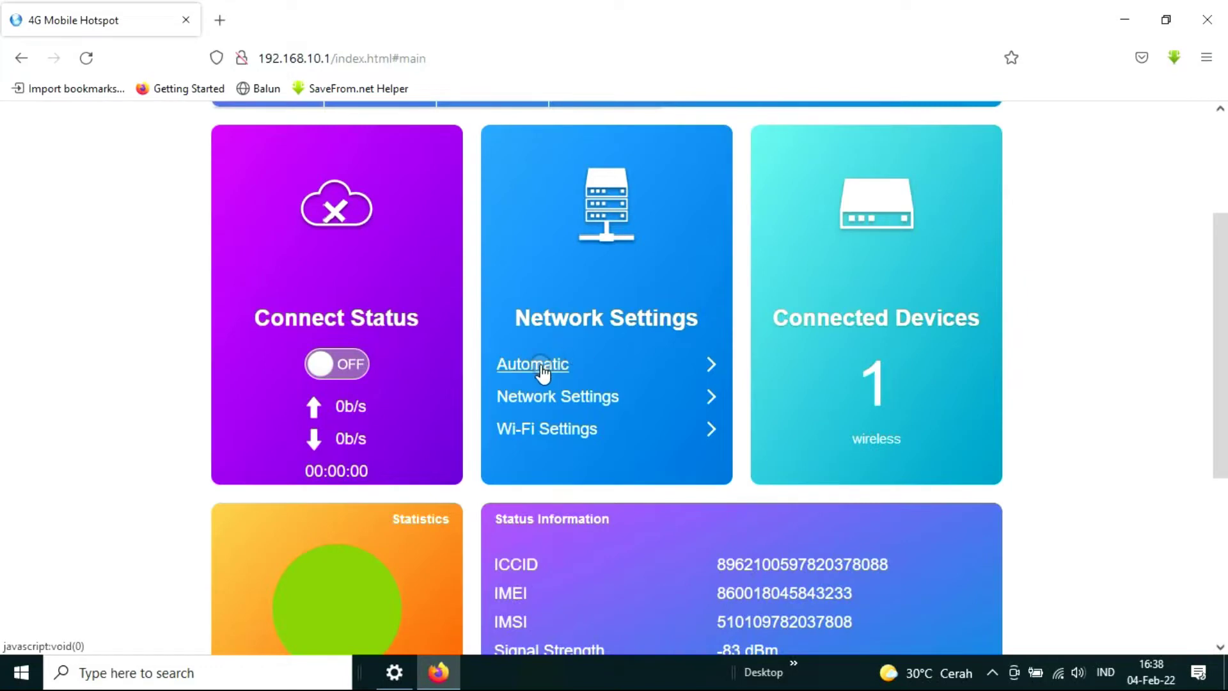
{"action": "left_click", "coordinate": [543, 367]}
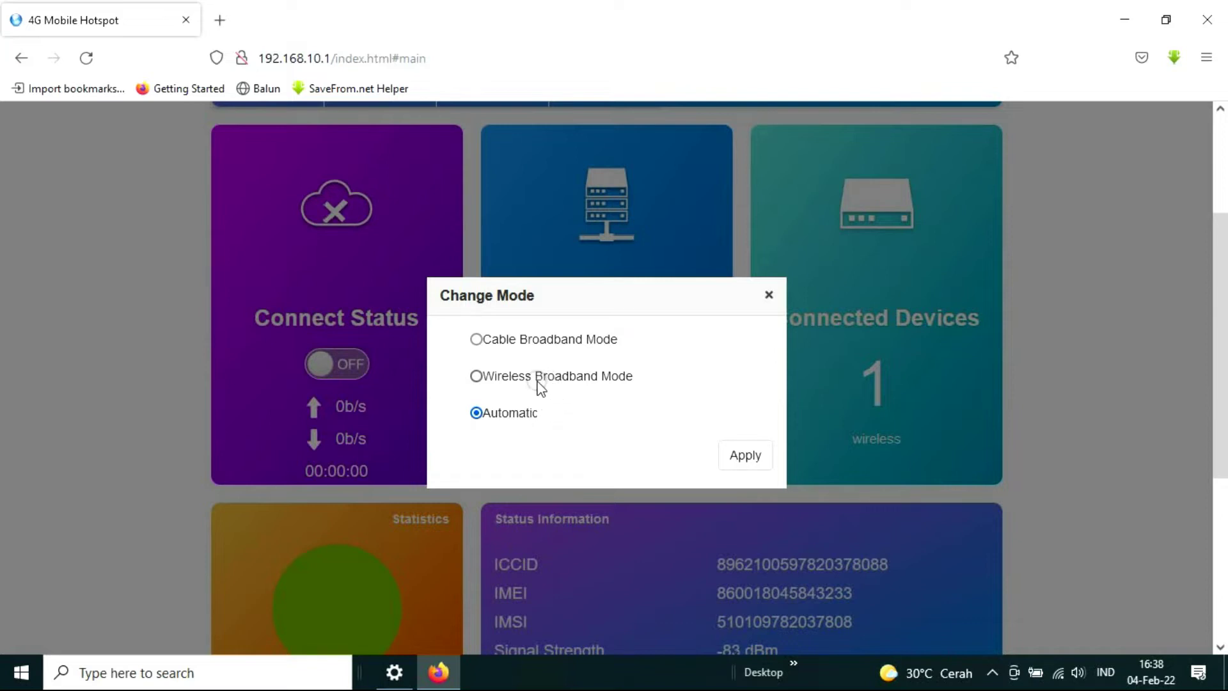
{"action": "left_click", "coordinate": [483, 381]}
{"action": "left_click", "coordinate": [482, 379]}
{"action": "left_click", "coordinate": [477, 340]}
{"action": "left_click", "coordinate": [757, 441]}
{"action": "left_click", "coordinate": [504, 414]}
{"action": "left_click", "coordinate": [768, 295]}
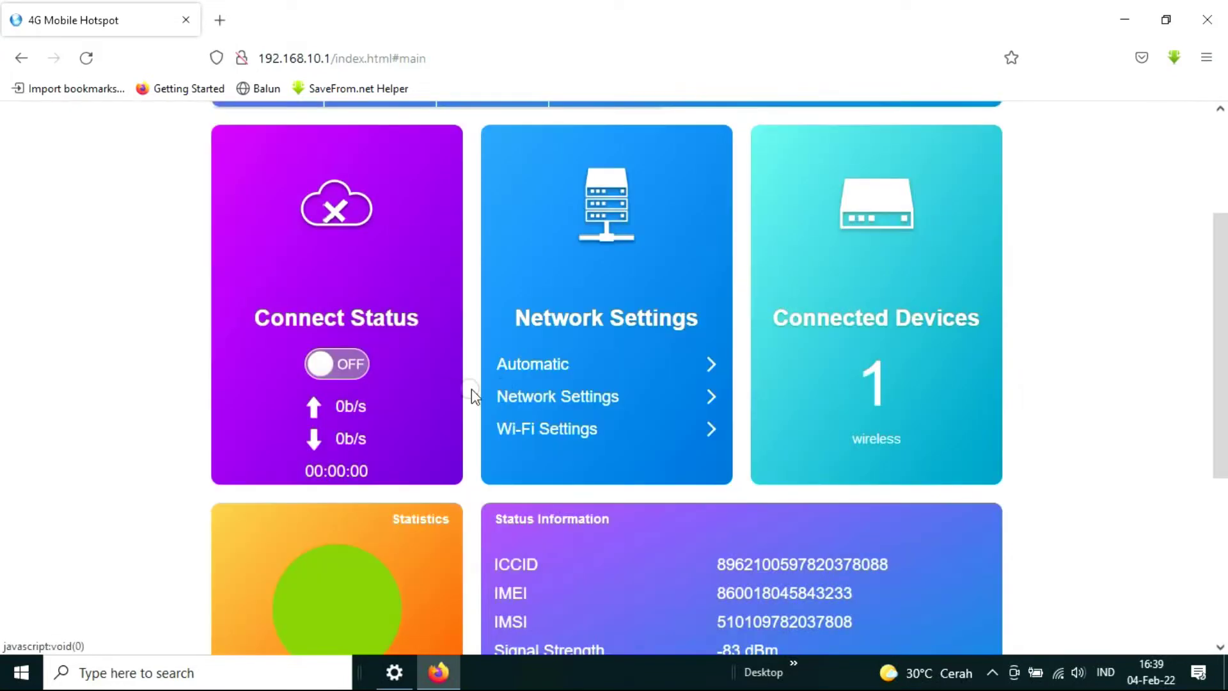
{"action": "left_click", "coordinate": [586, 401]}
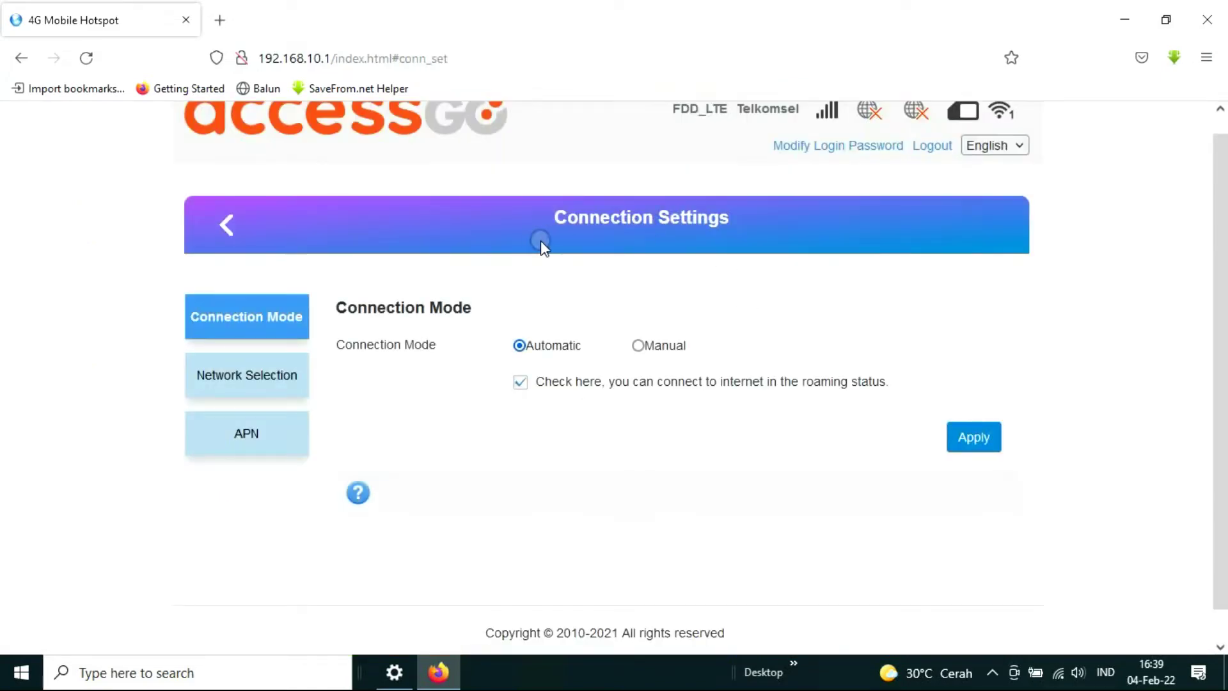
Leave the Connection Mode on Automatic after trying Manual.
{"action": "left_click", "coordinate": [251, 313]}
{"action": "left_click", "coordinate": [552, 327]}
{"action": "left_click", "coordinate": [532, 356]}
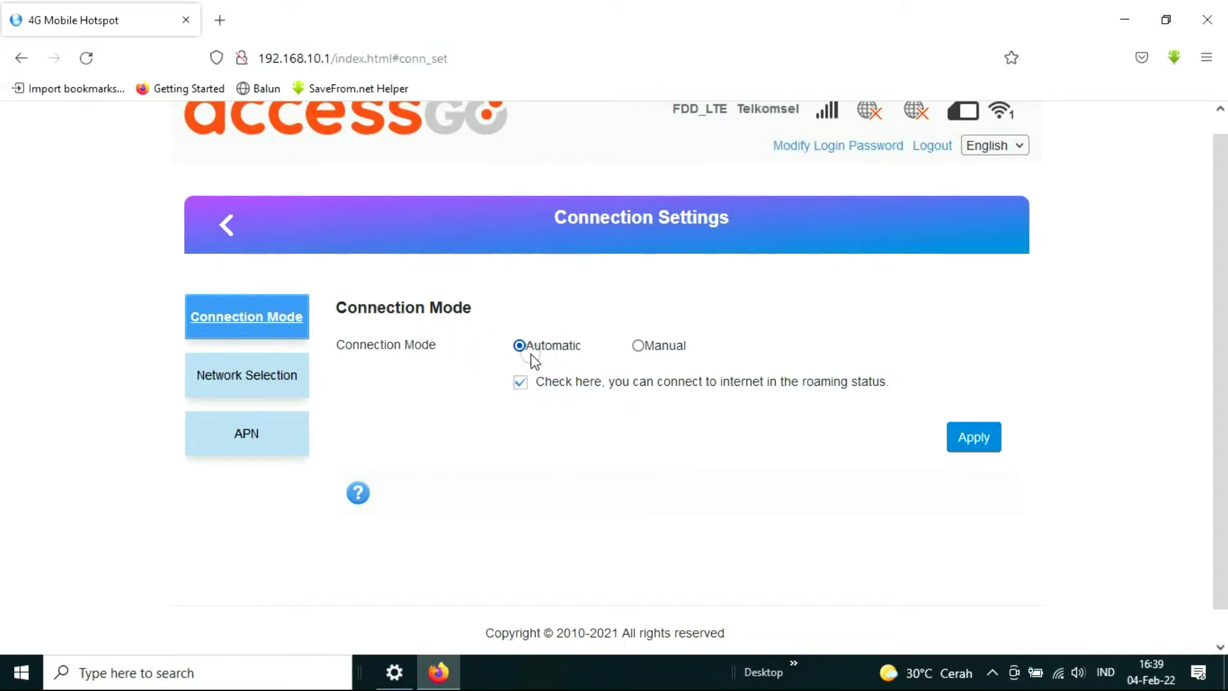
{"action": "left_click", "coordinate": [642, 349]}
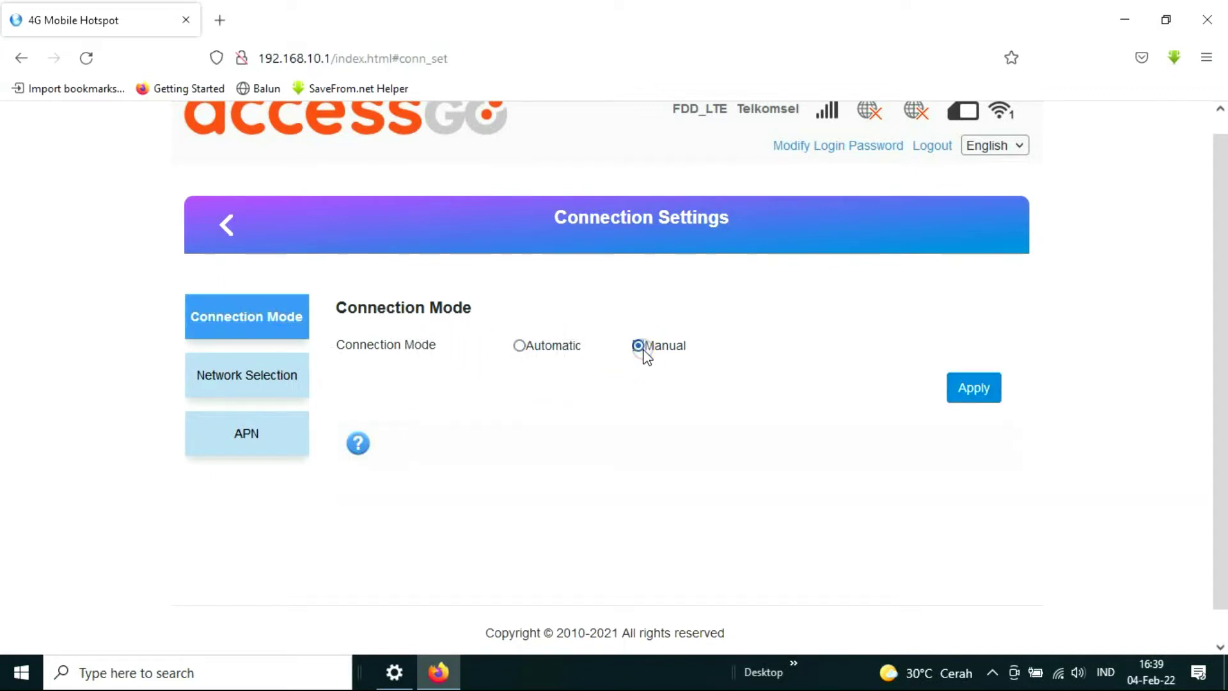
{"action": "left_click", "coordinate": [519, 348]}
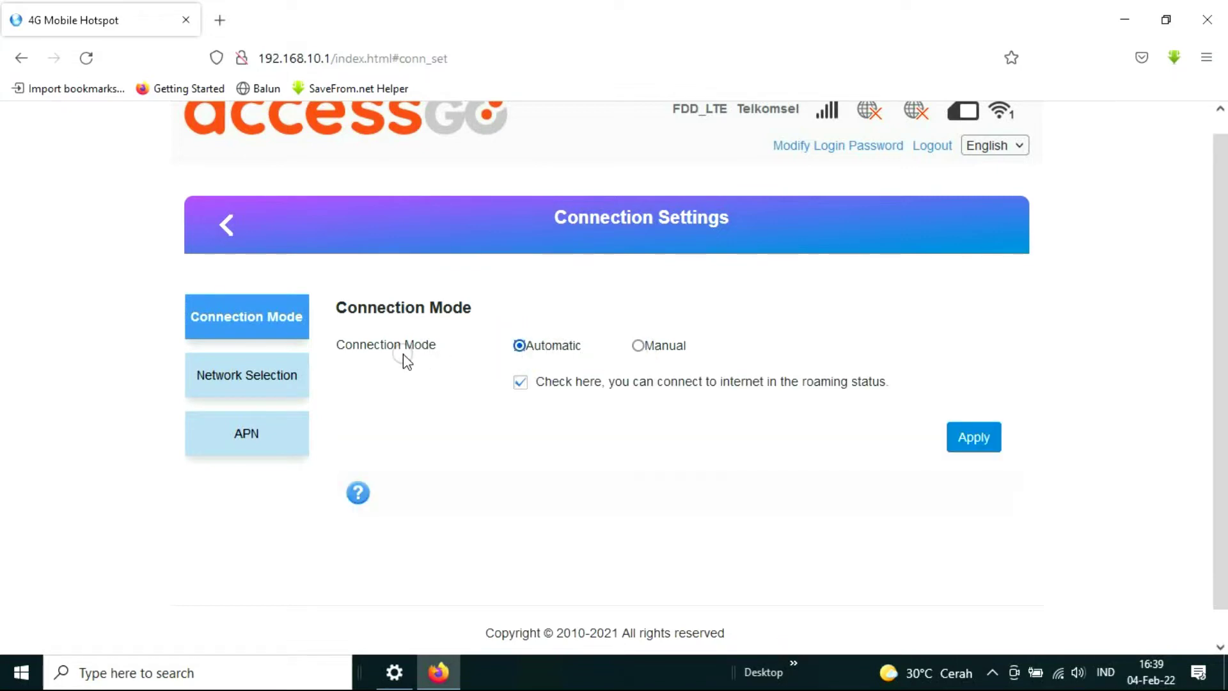
Keep the Network Selection type at 4G Only.
{"action": "left_click", "coordinate": [264, 384]}
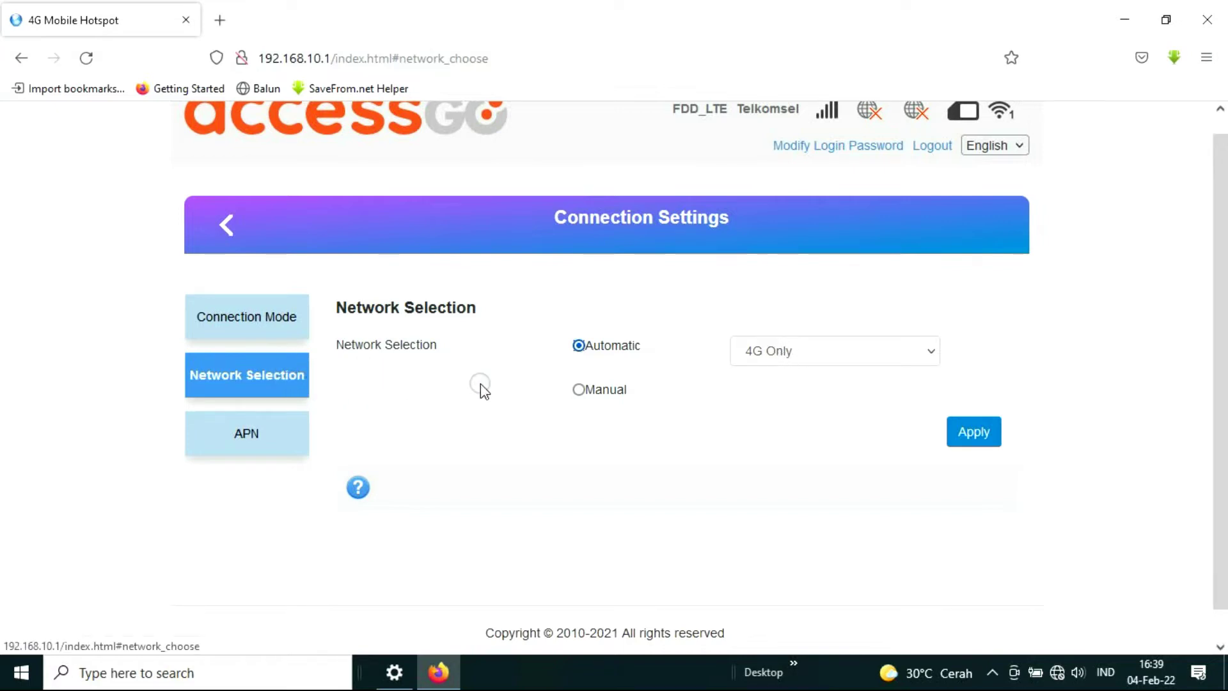
{"action": "left_click", "coordinate": [796, 354]}
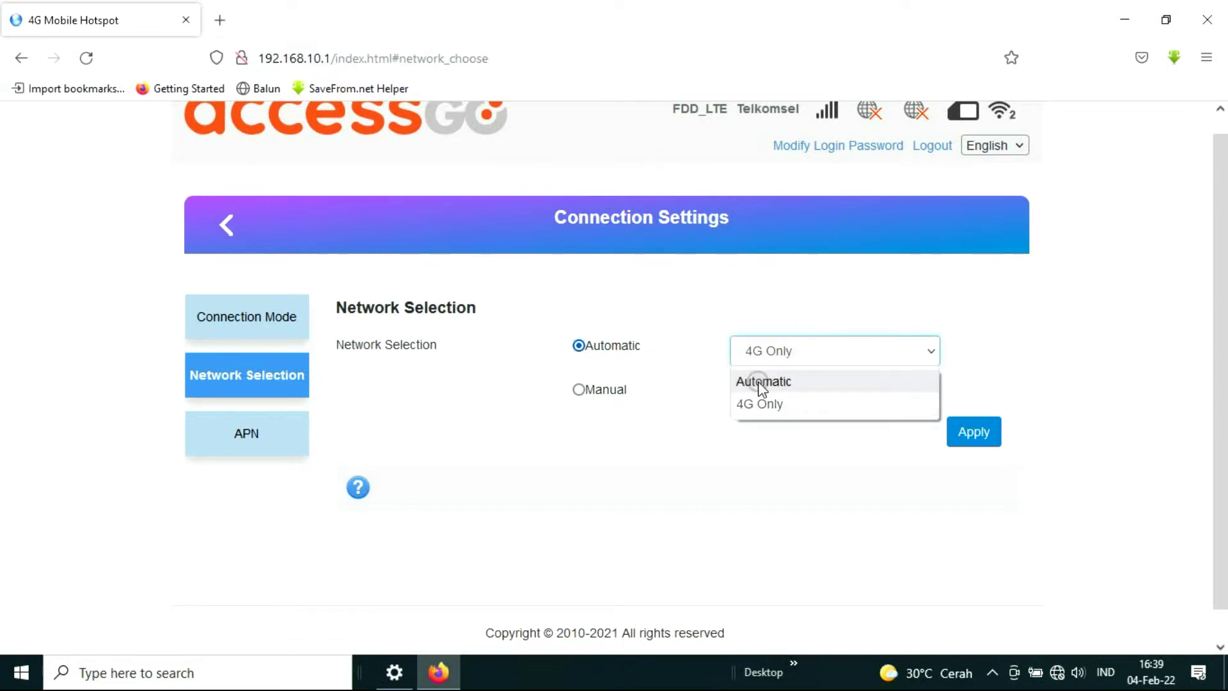
{"action": "left_click", "coordinate": [616, 344]}
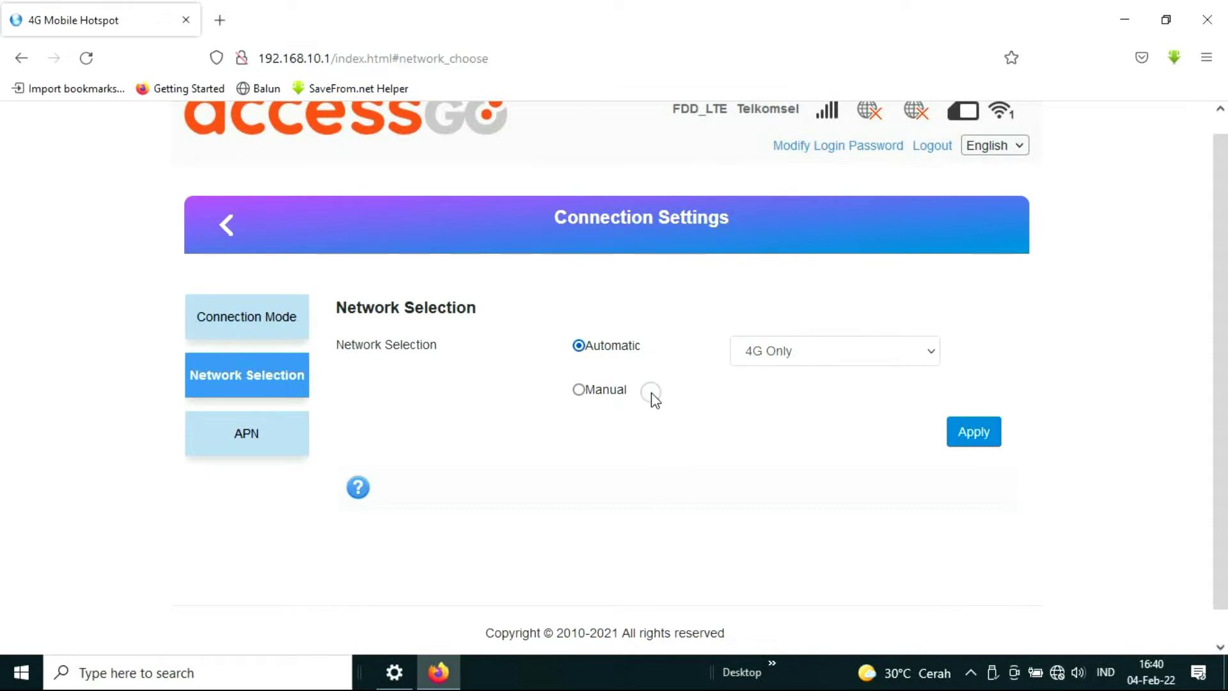
{"action": "left_click", "coordinate": [582, 398]}
Open the APN settings and look over the saved APN profiles.
{"action": "left_click", "coordinate": [256, 439]}
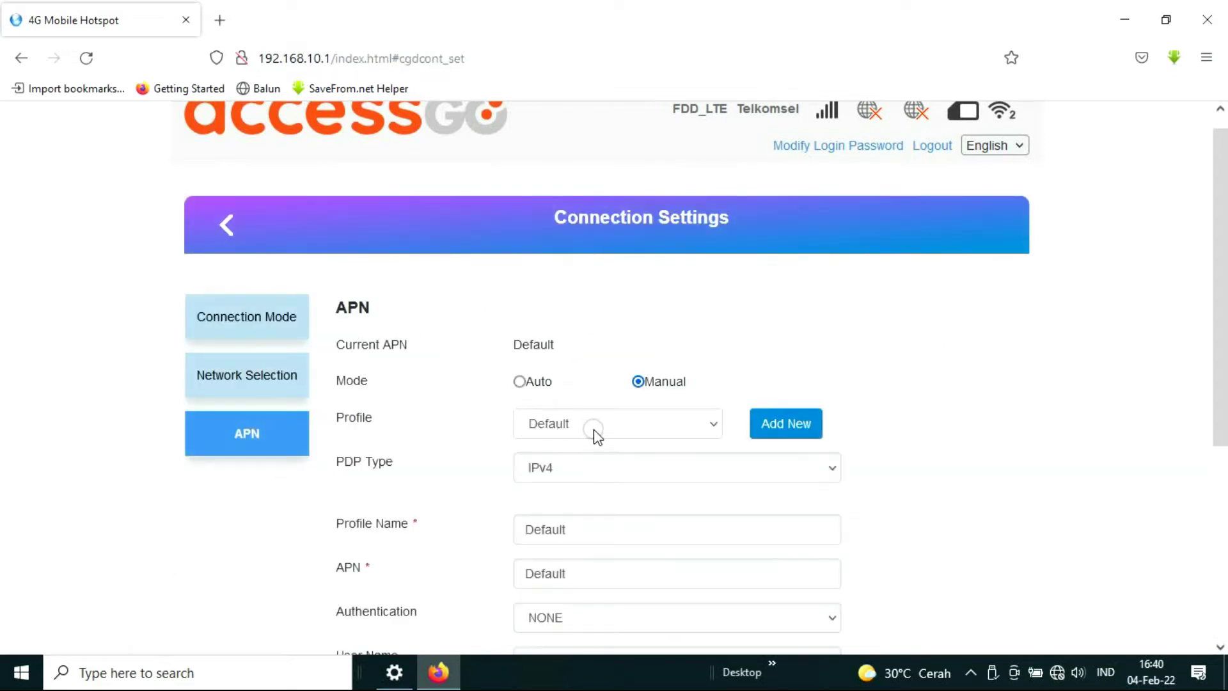
{"action": "scroll", "coordinate": [604, 428], "scroll_direction": "down", "scroll_amount": 1}
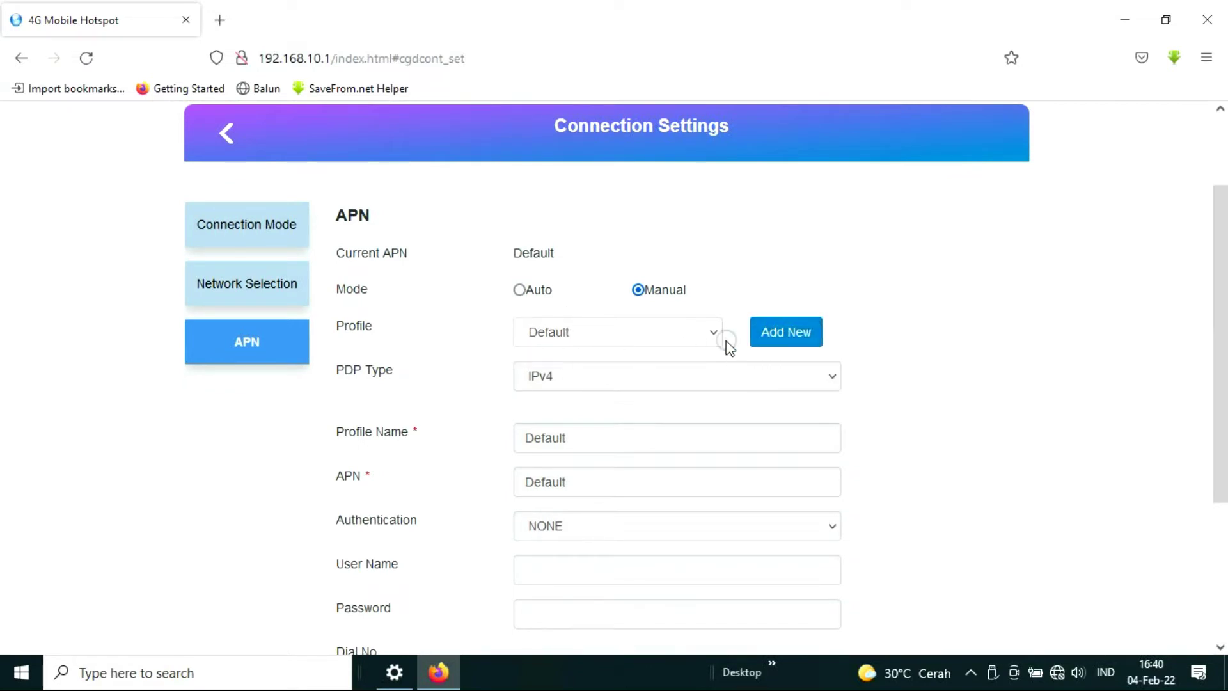
{"action": "left_click", "coordinate": [707, 340]}
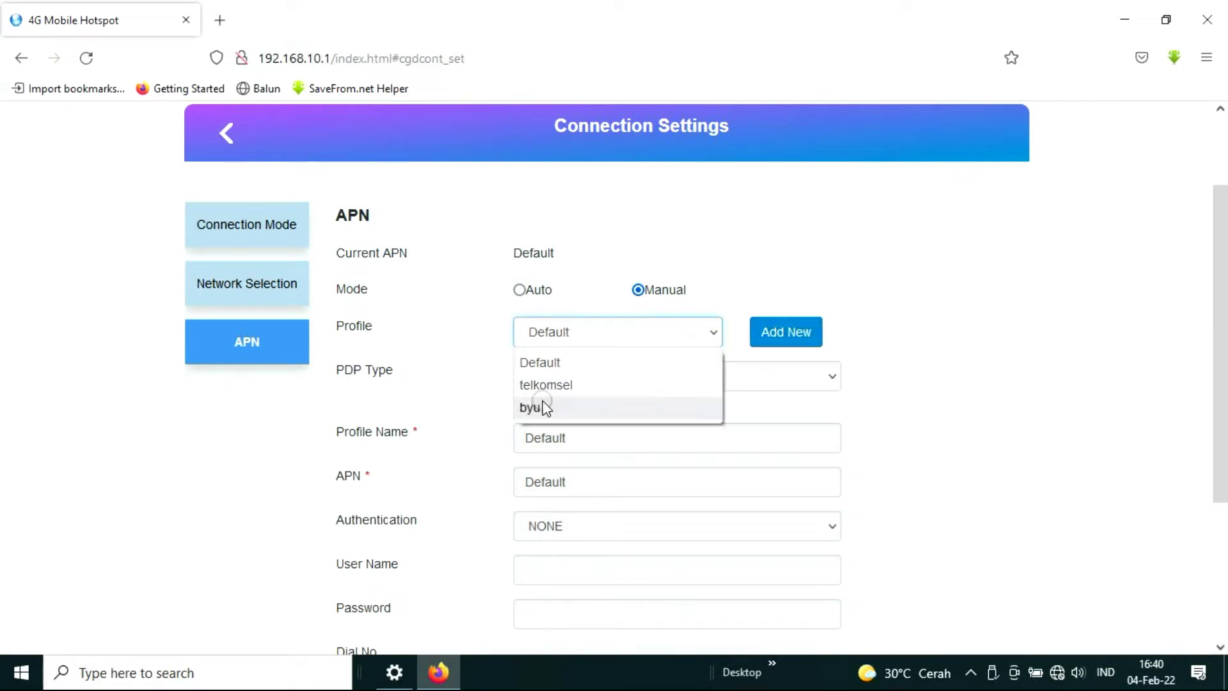
{"action": "left_click", "coordinate": [820, 336]}
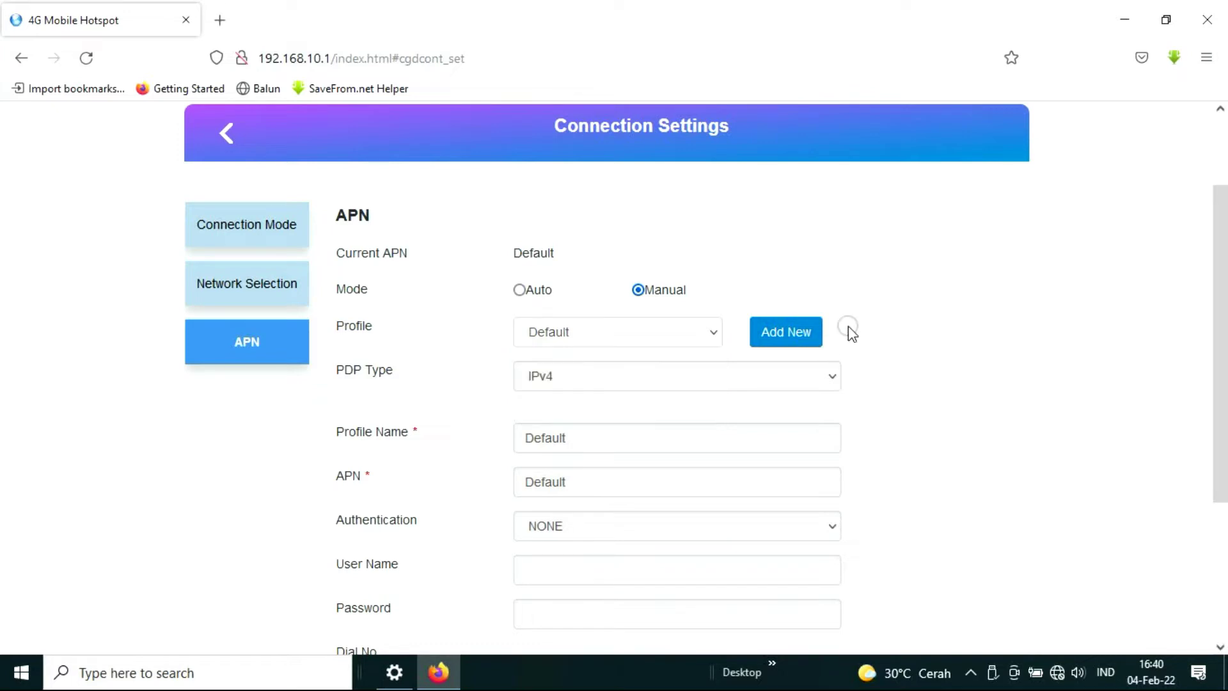
Start a new APN profile and fill in its name, APN and password fields.
{"action": "left_click", "coordinate": [786, 336]}
{"action": "scroll", "coordinate": [797, 344], "scroll_direction": "down", "scroll_amount": 2}
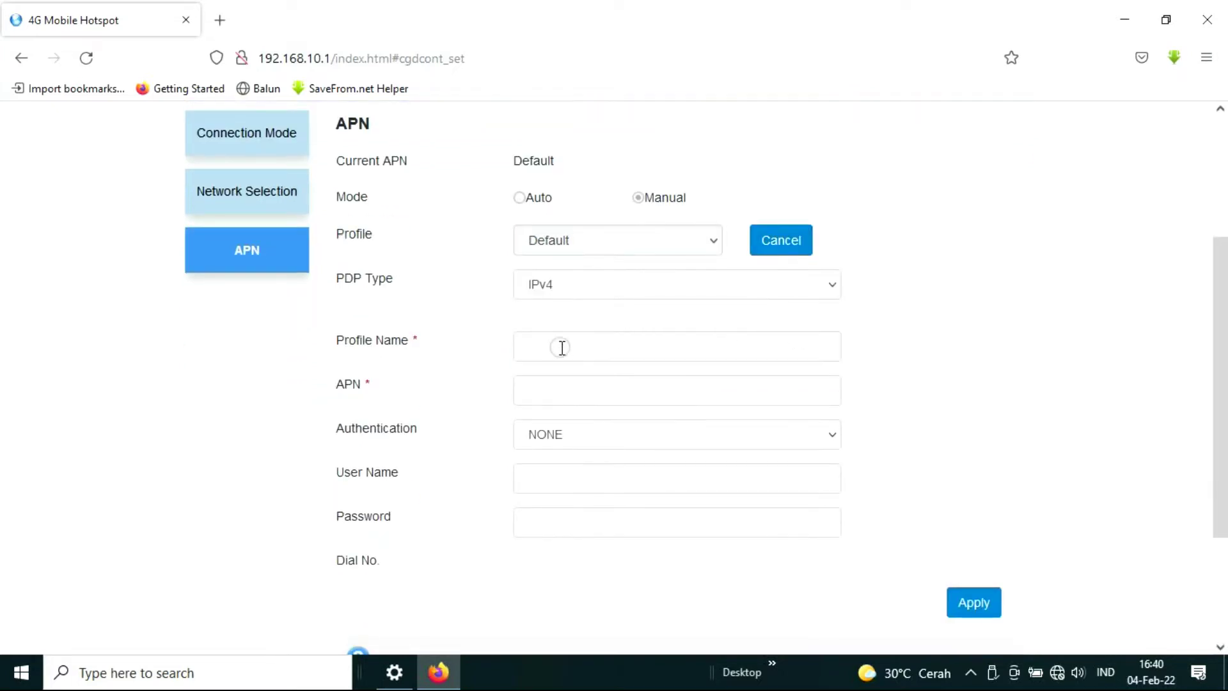
{"action": "left_click", "coordinate": [557, 345]}
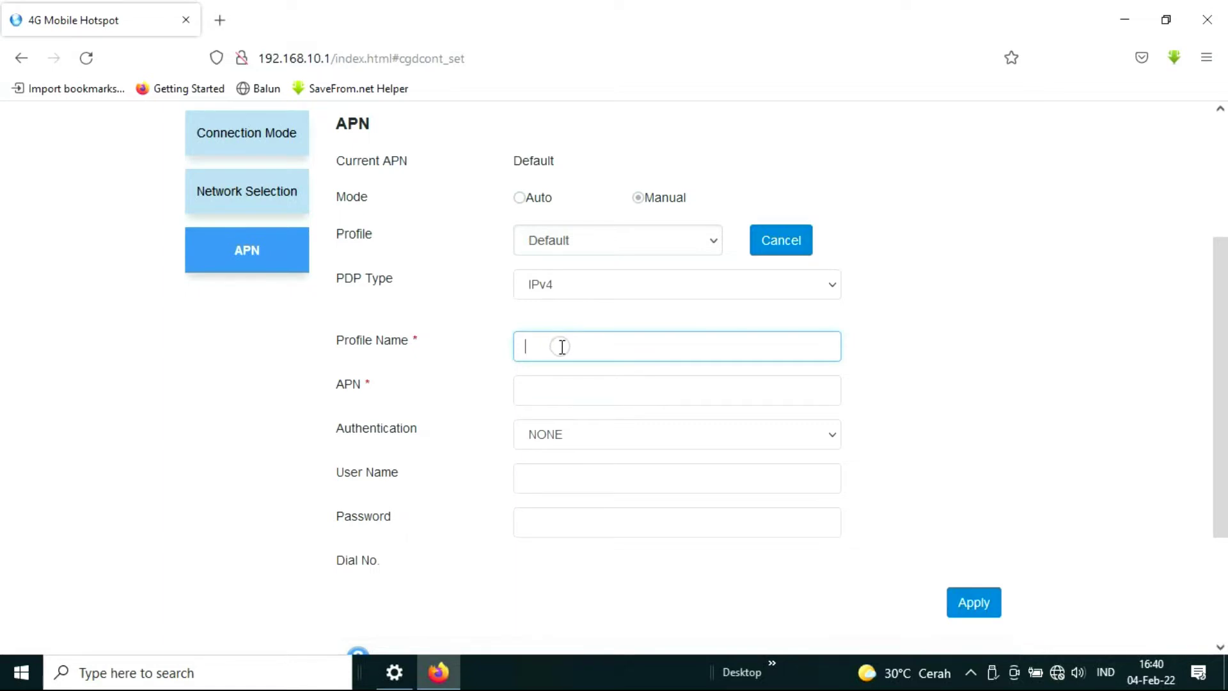
{"action": "left_click", "coordinate": [557, 391]}
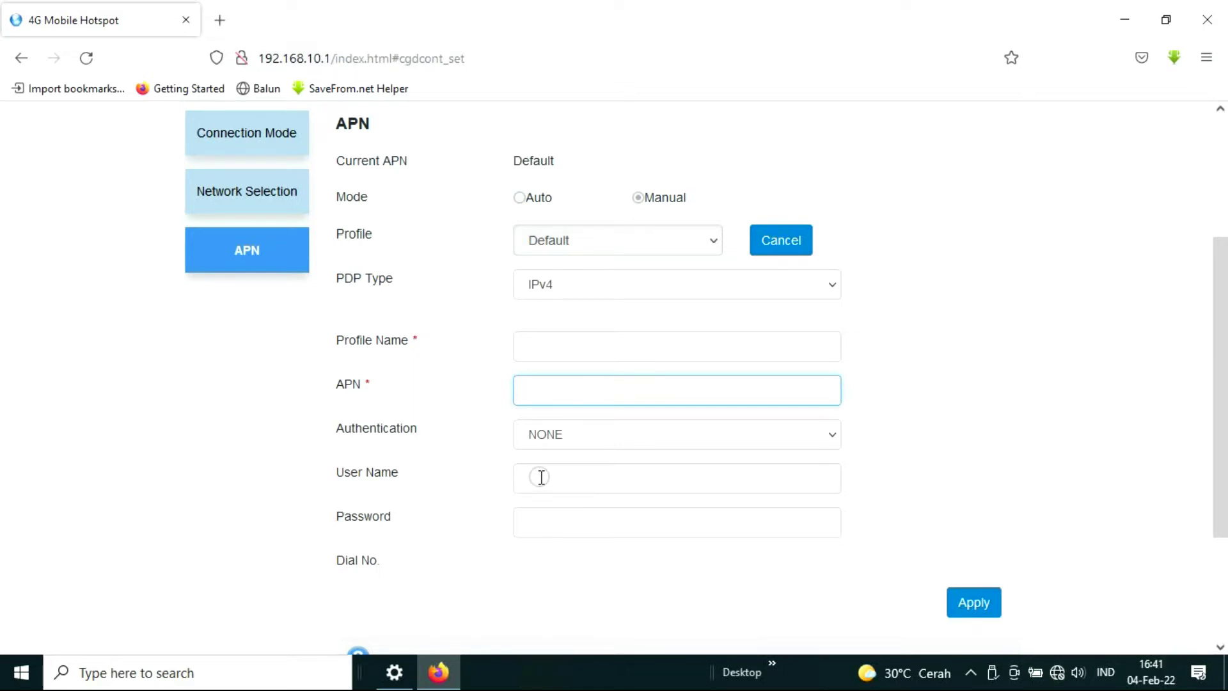
{"action": "left_click", "coordinate": [548, 524]}
Set the new APN profile's authentication to PAP.
{"action": "left_click", "coordinate": [414, 427]}
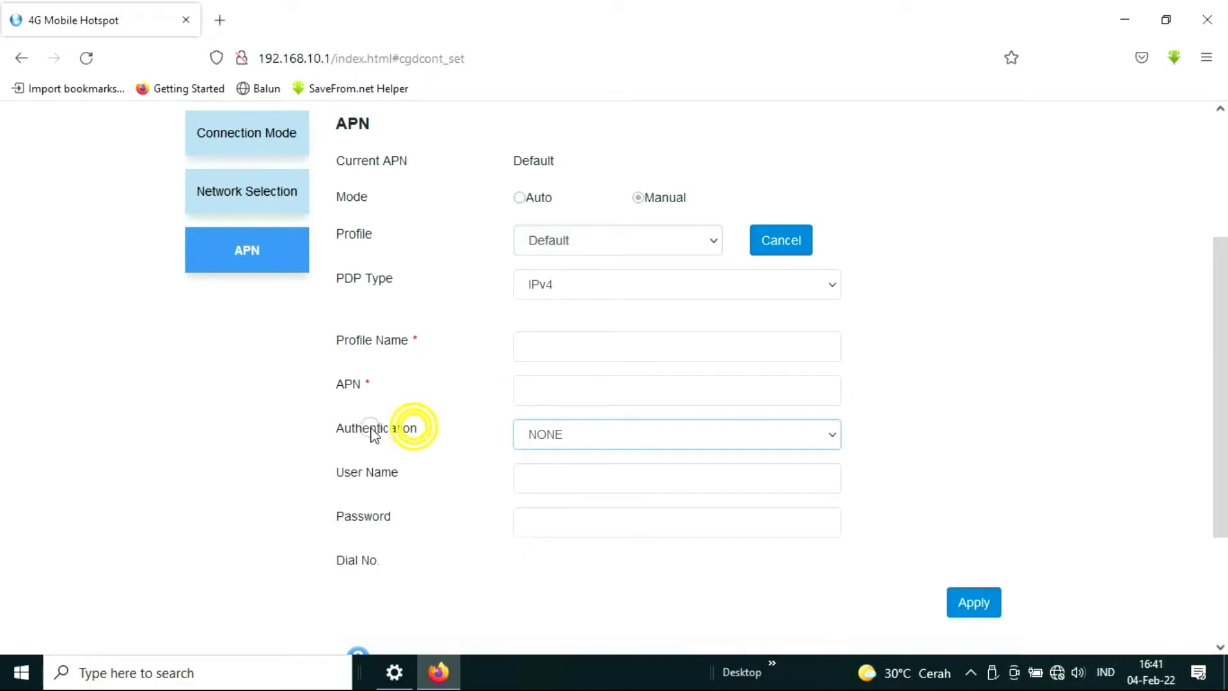
{"action": "left_click", "coordinate": [555, 438]}
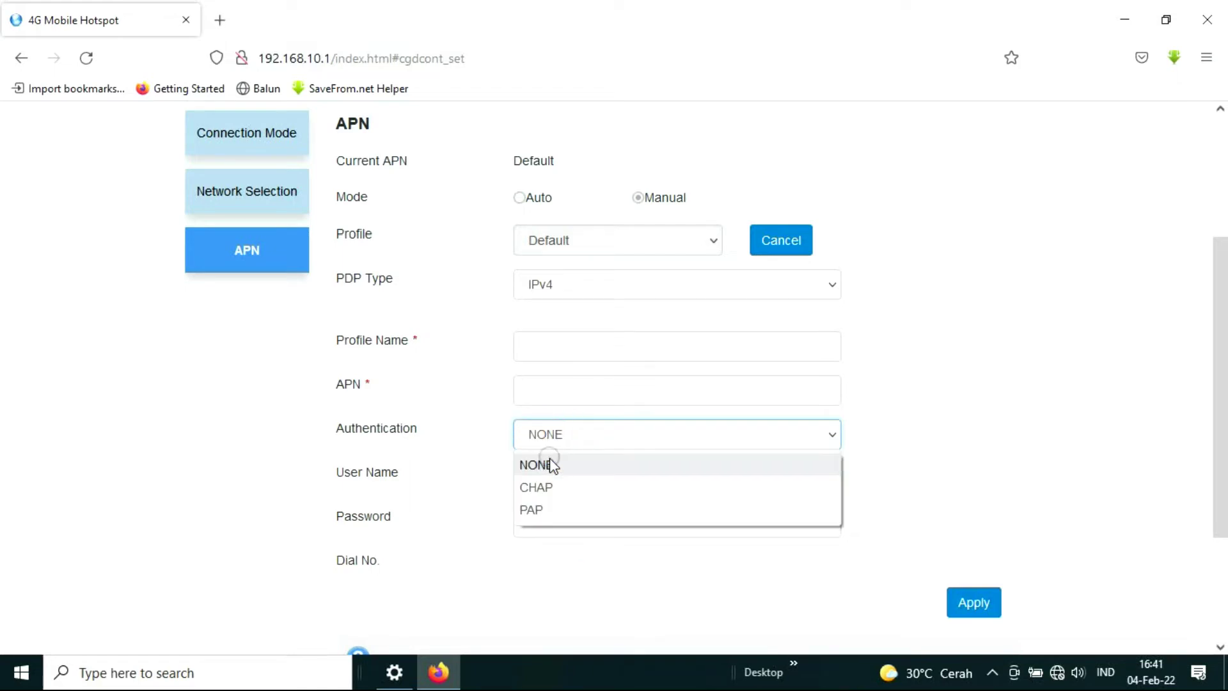
{"action": "left_click", "coordinate": [540, 487]}
{"action": "left_click", "coordinate": [548, 440]}
{"action": "left_click", "coordinate": [541, 509]}
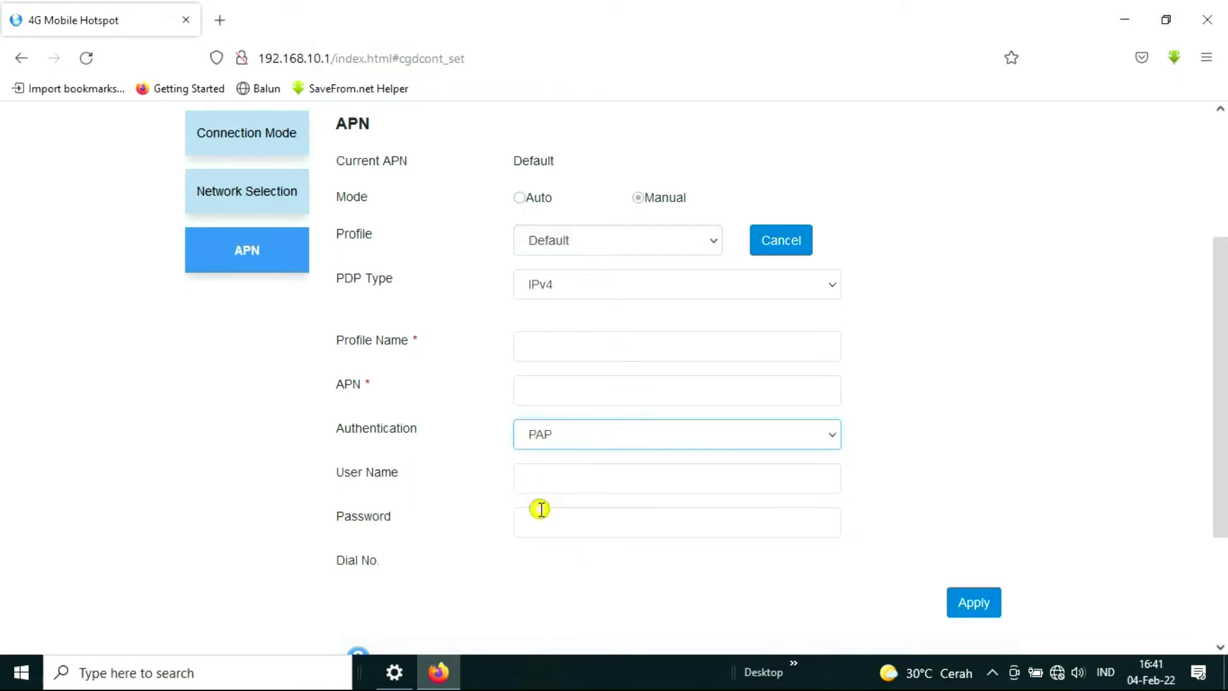
{"action": "left_click", "coordinate": [550, 441]}
{"action": "left_click", "coordinate": [929, 398]}
{"action": "left_click", "coordinate": [922, 376]}
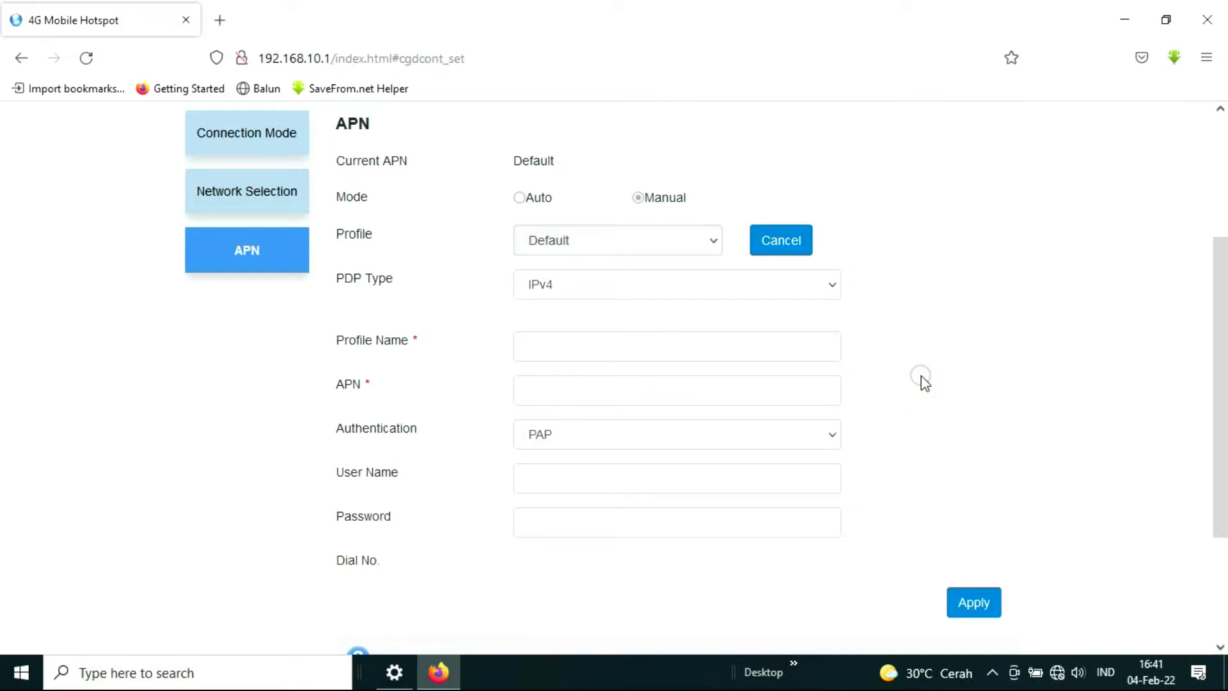
Cancel the new profile, keeping the Default APN profile with authentication NONE.
{"action": "left_click", "coordinate": [791, 241]}
{"action": "left_click", "coordinate": [533, 308]}
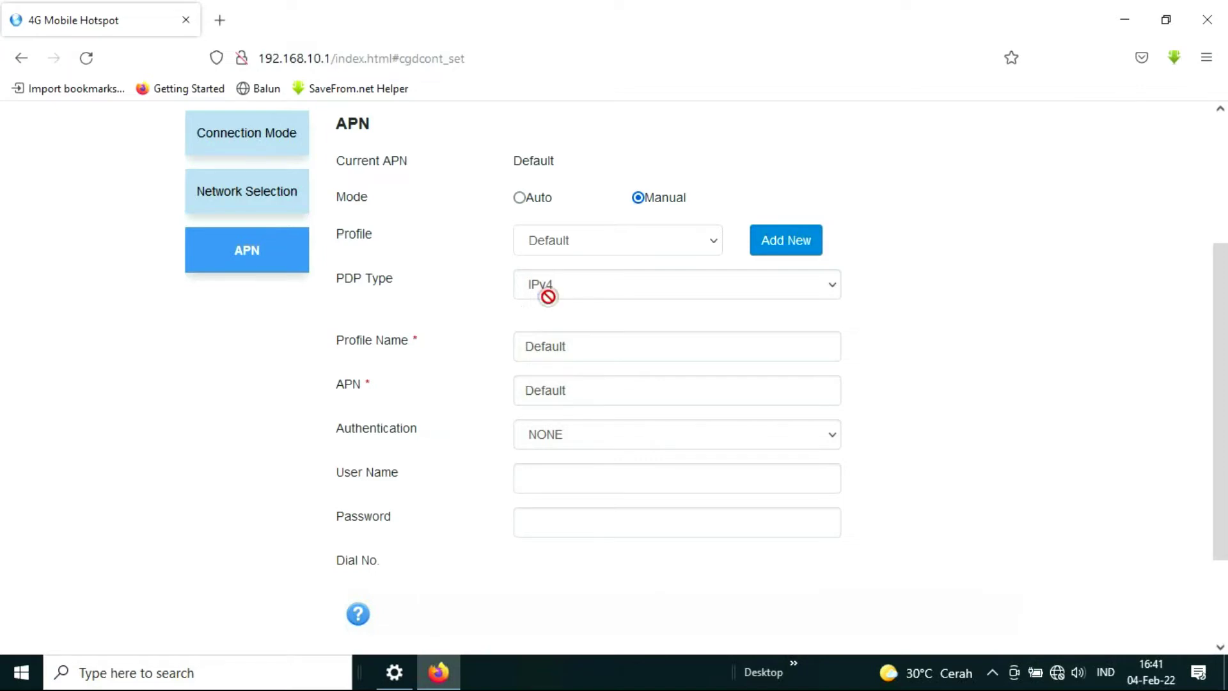
{"action": "left_click", "coordinate": [490, 407]}
{"action": "left_click", "coordinate": [396, 280]}
{"action": "scroll", "coordinate": [374, 309], "scroll_direction": "up", "scroll_amount": 3}
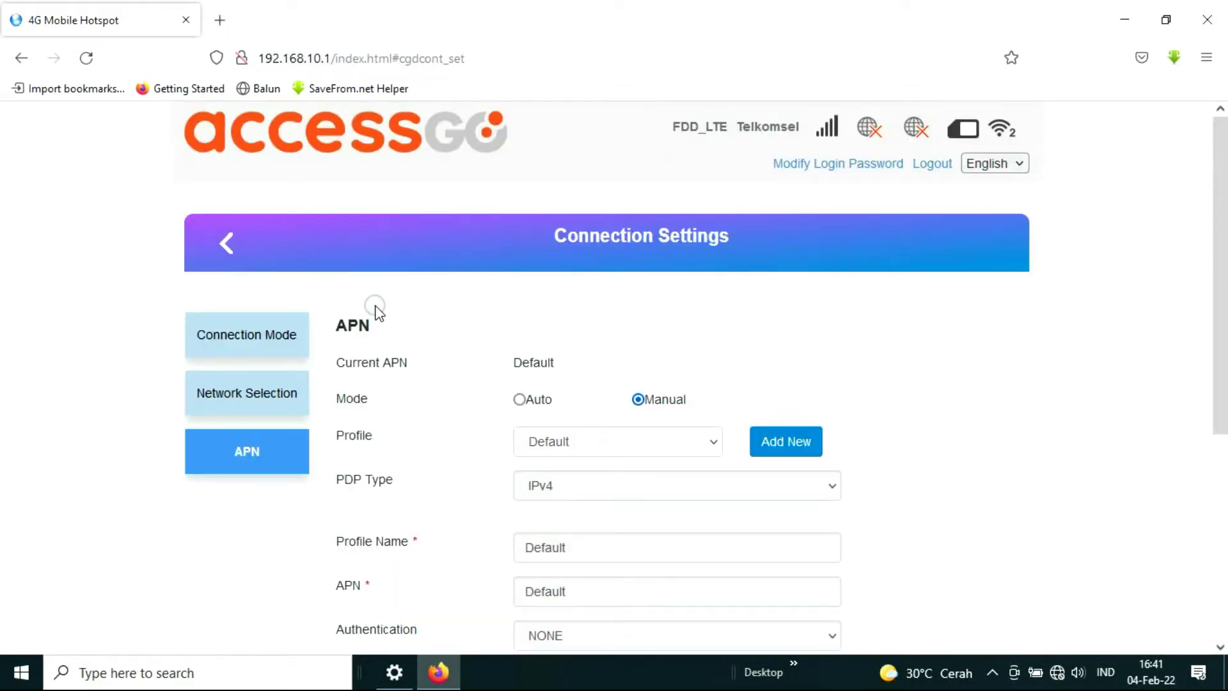
Rename the Wi-Fi network SSID from 4G-R4GRA-A5D4 to USER AGO.
{"action": "left_click", "coordinate": [225, 246]}
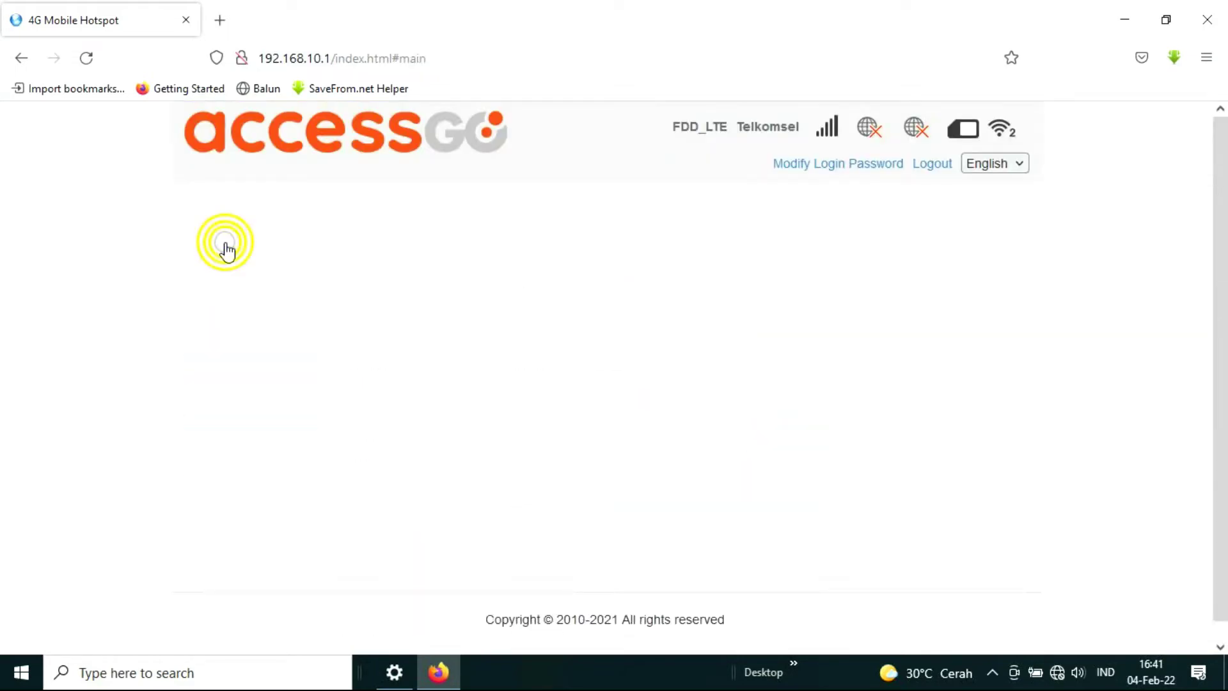
{"action": "scroll", "coordinate": [508, 293], "scroll_direction": "down", "scroll_amount": 2}
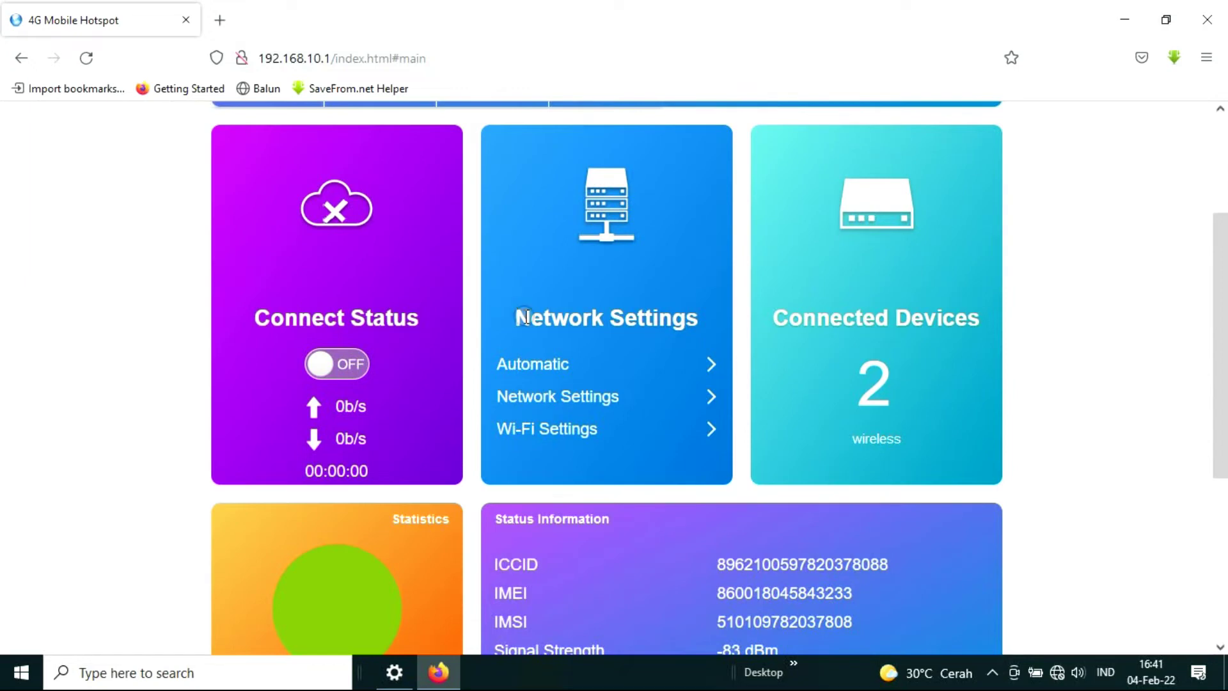
{"action": "left_click", "coordinate": [579, 429]}
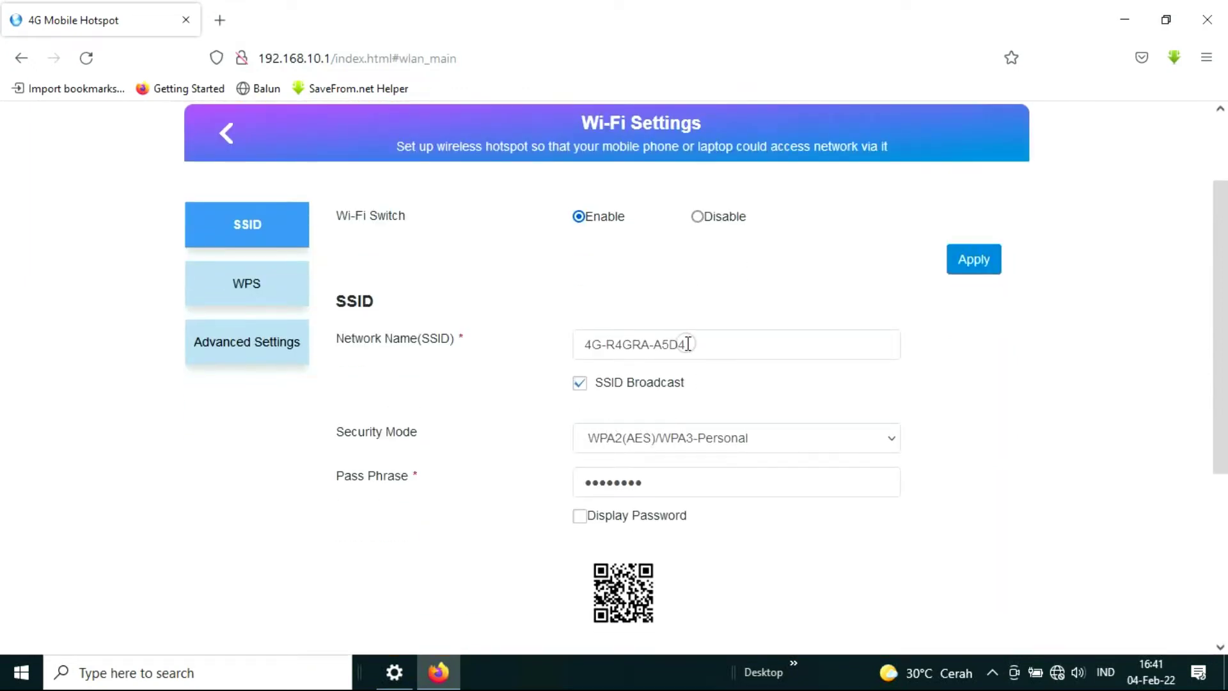
{"action": "left_click_drag", "start_coordinate": [696, 344], "coordinate": [428, 351]}
{"action": "key", "text": "BackSpace"}
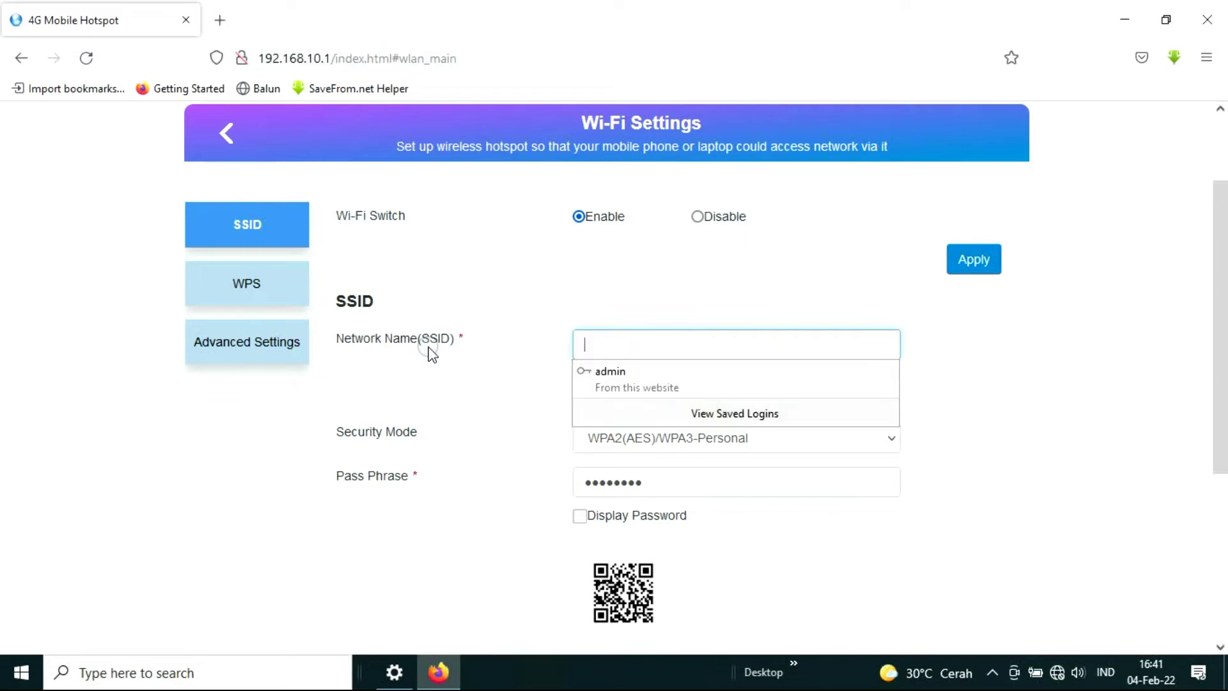
{"action": "type", "text": "USER AGO"}
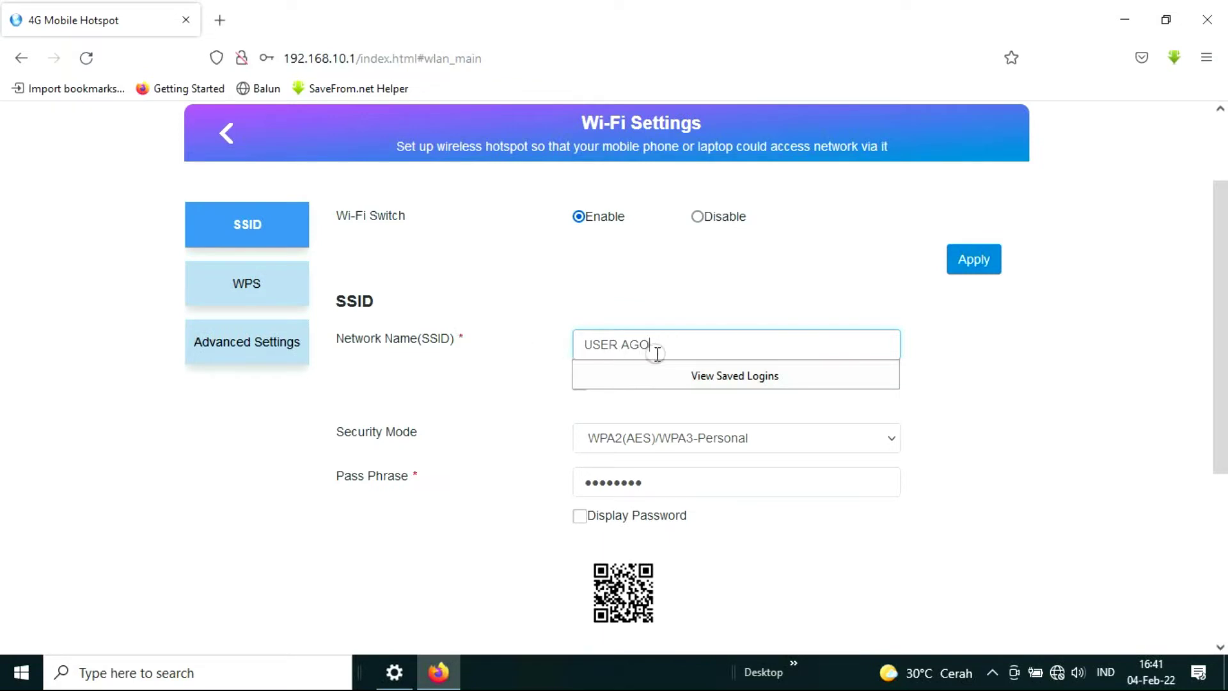
{"action": "key", "text": "Escape"}
Keep WPA2(AES)/WPA3-Personal security and apply the Wi-Fi settings.
{"action": "left_click", "coordinate": [641, 443]}
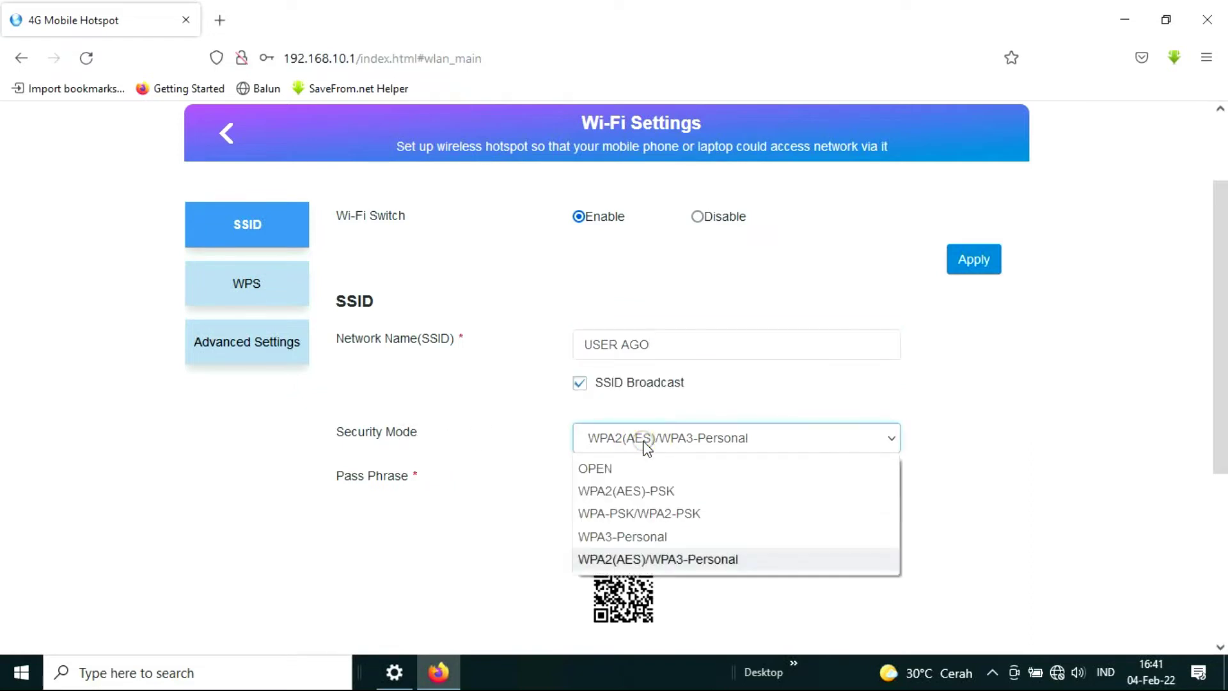
{"action": "left_click", "coordinate": [653, 562]}
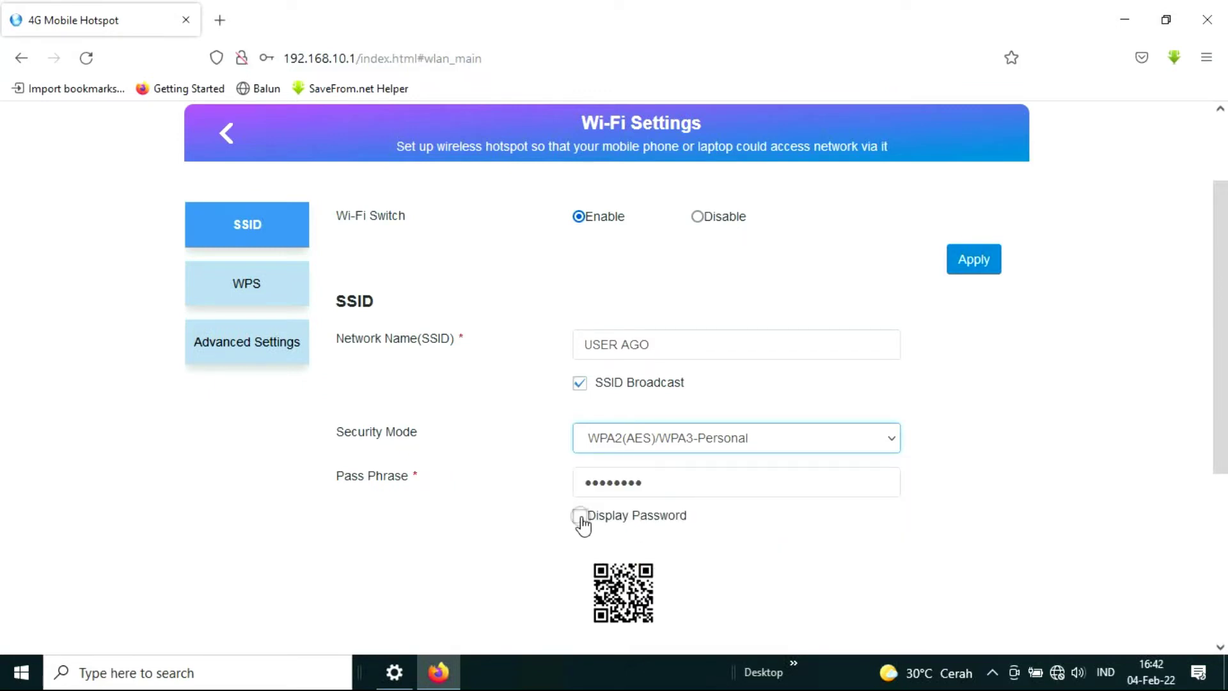
{"action": "left_click_drag", "start_coordinate": [657, 486], "coordinate": [496, 499]}
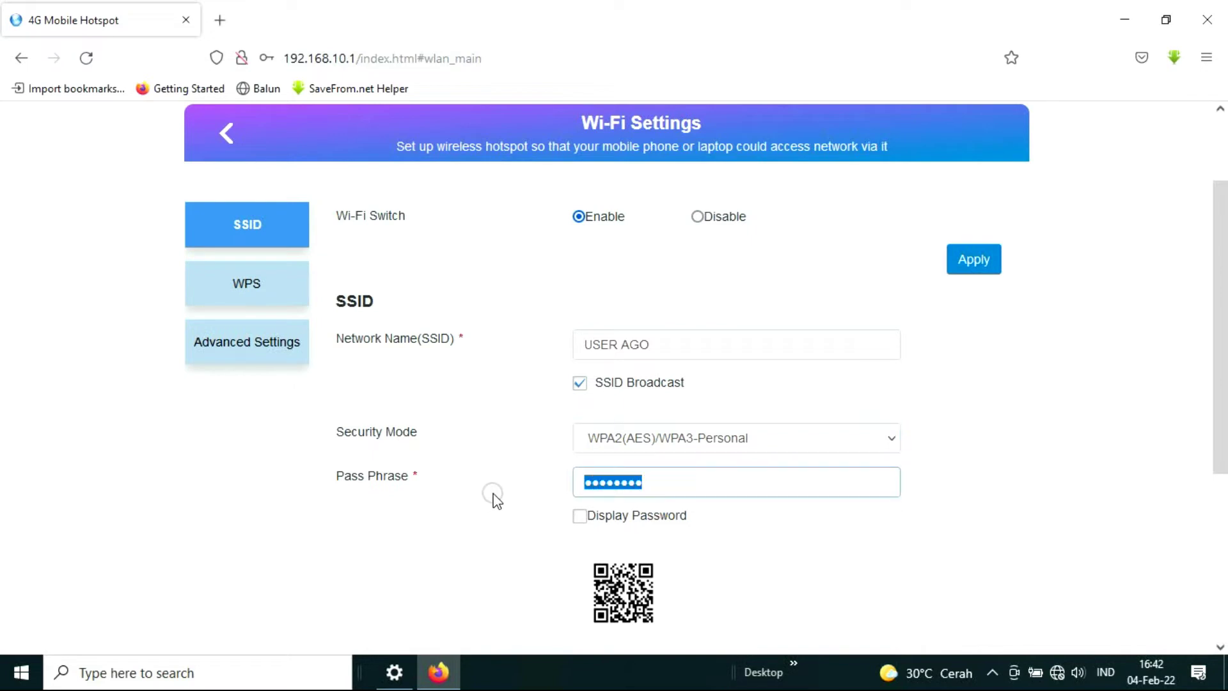
{"action": "left_click", "coordinate": [971, 263]}
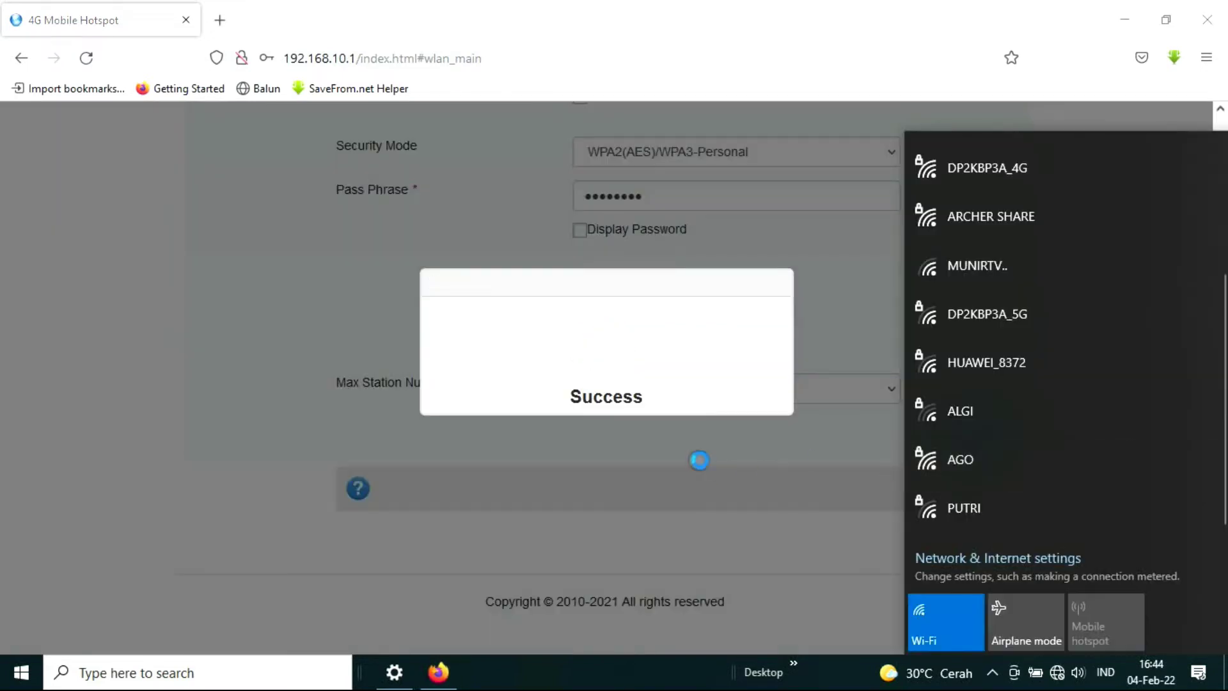
Connect the laptop to the AGO Wi-Fi network and begin entering its security key.
{"action": "left_click", "coordinate": [989, 470]}
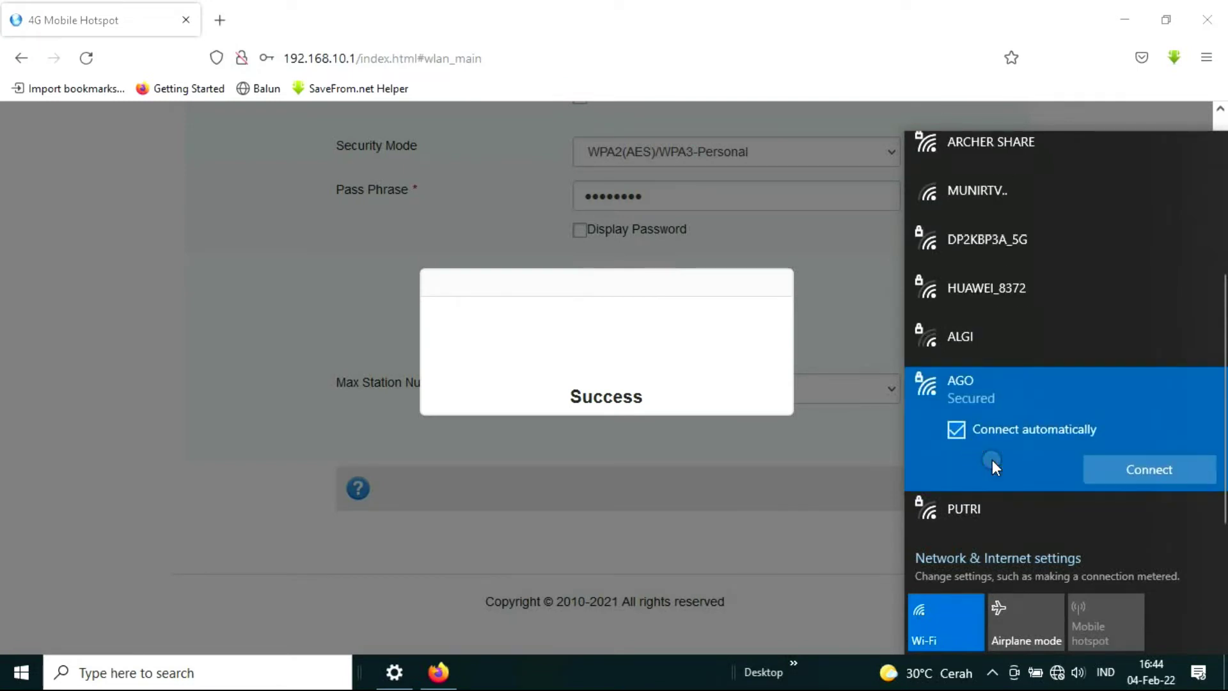
{"action": "left_click", "coordinate": [1156, 472]}
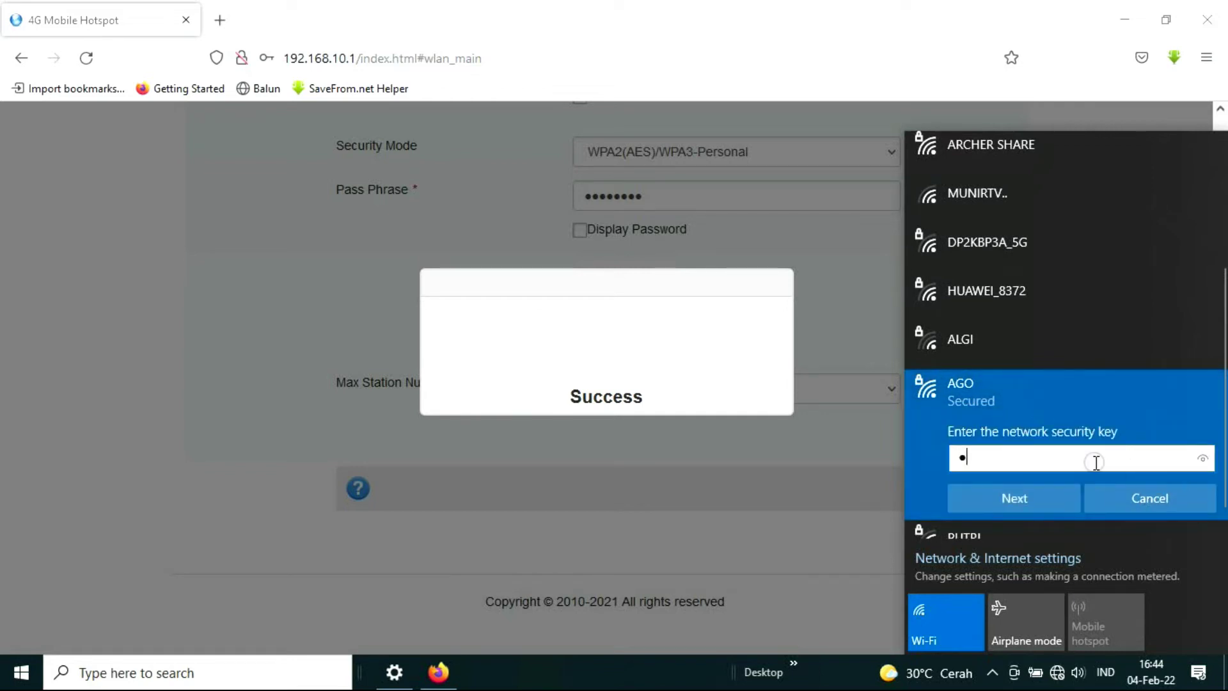
{"action": "left_click", "coordinate": [1056, 671]}
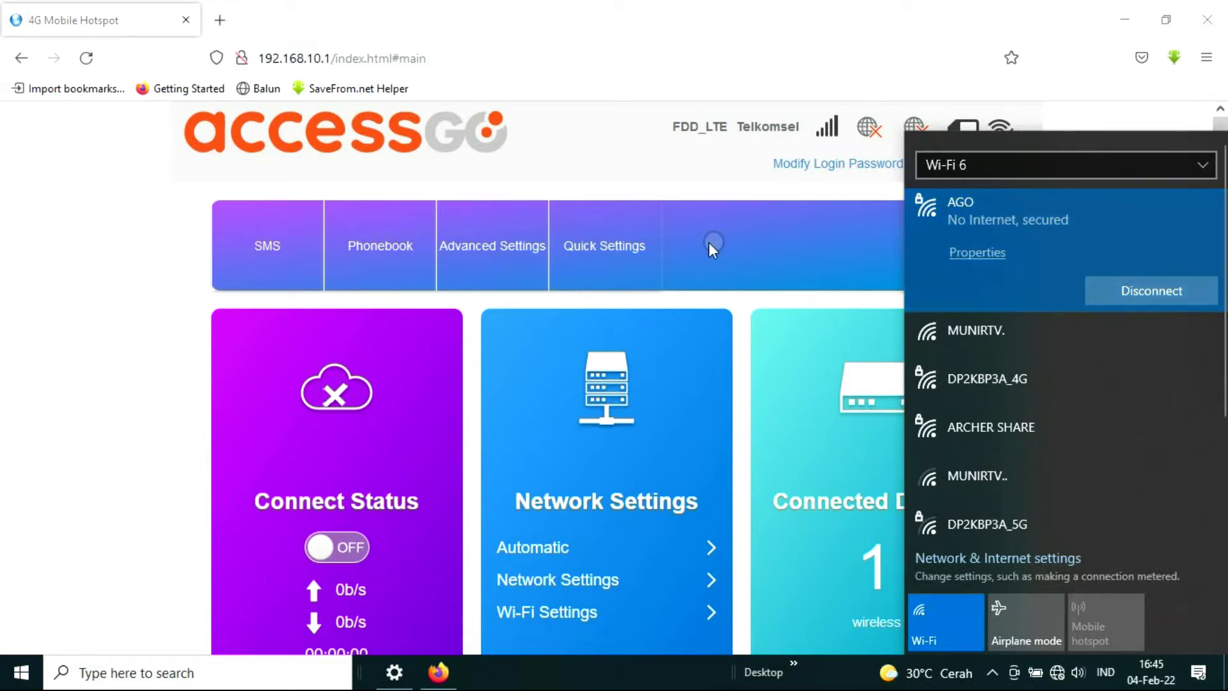
Open Advanced Settings to the Power-save page showing Medium Wi-Fi Coverage.
{"action": "left_click", "coordinate": [498, 250]}
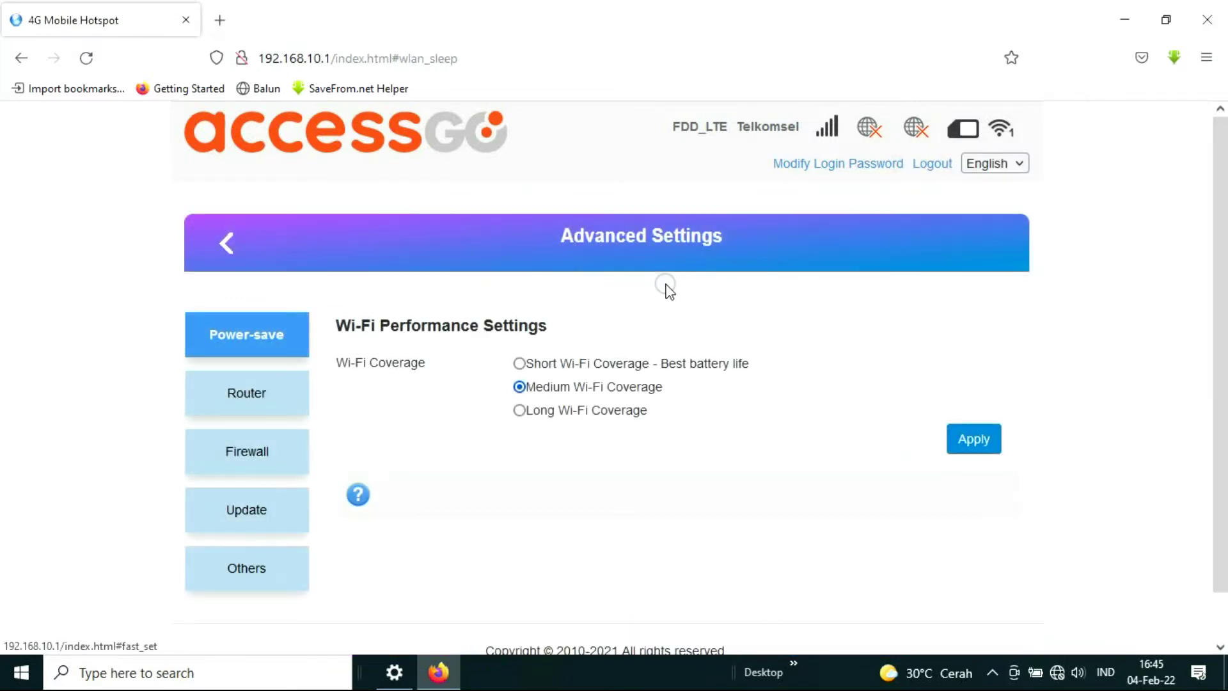
{"action": "scroll", "coordinate": [666, 286], "scroll_direction": "down", "scroll_amount": 1}
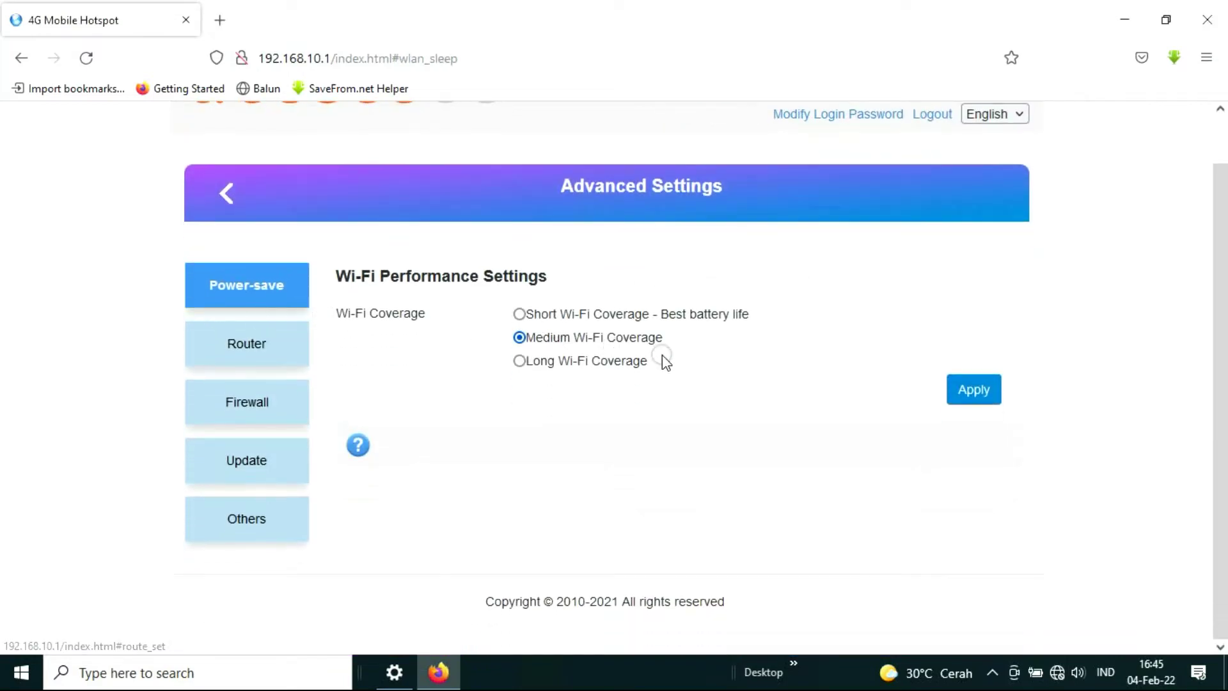
{"action": "scroll", "coordinate": [613, 279], "scroll_direction": "up", "scroll_amount": 1}
{"action": "scroll", "coordinate": [529, 244], "scroll_direction": "down", "scroll_amount": 1}
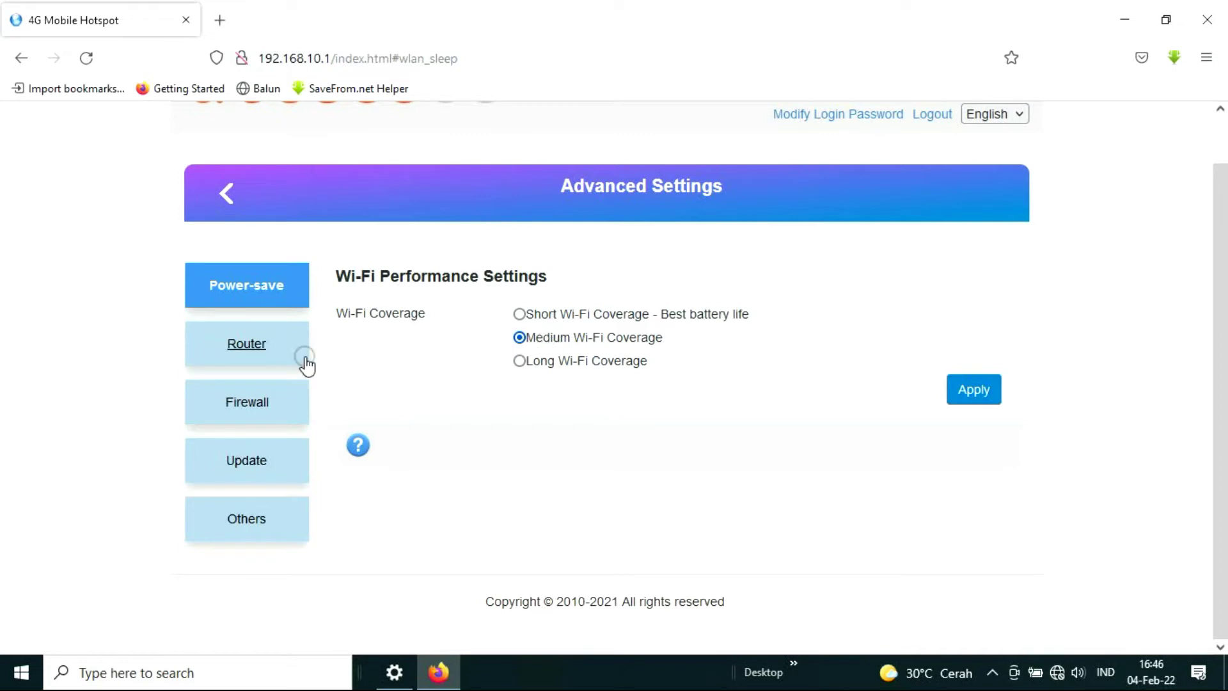
Inspect the router IP address 192.168.10.1 on the Router settings page.
{"action": "left_click", "coordinate": [264, 351]}
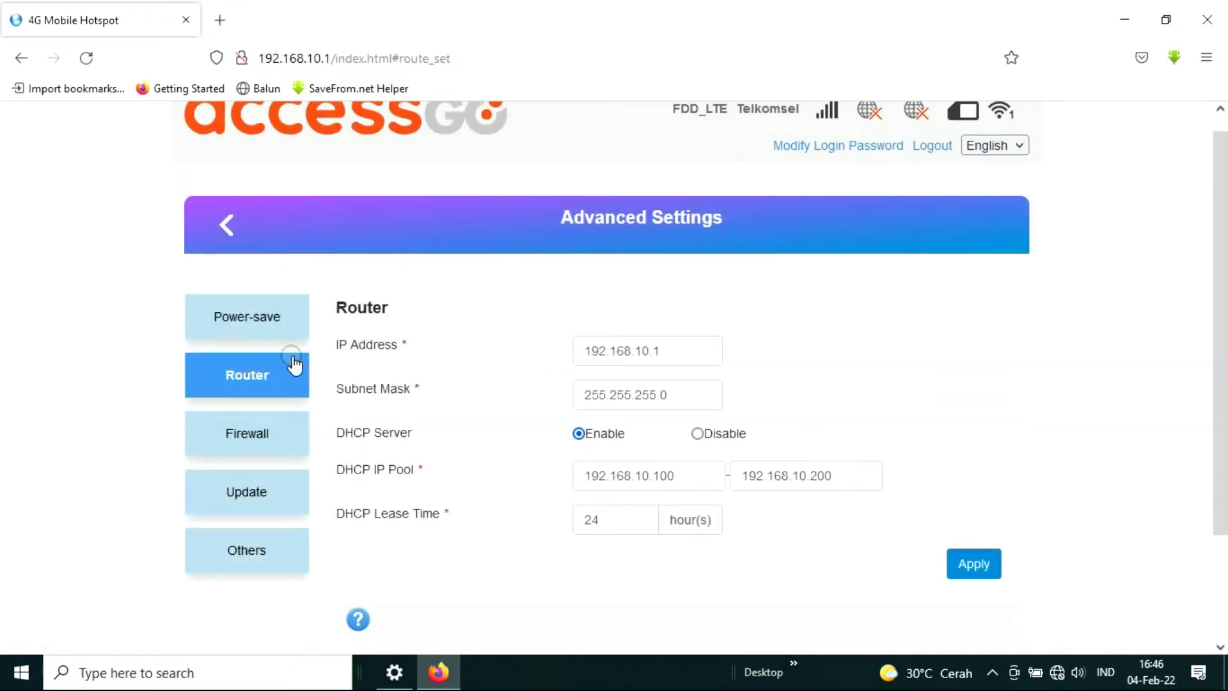
{"action": "left_click_drag", "start_coordinate": [674, 352], "coordinate": [526, 353]}
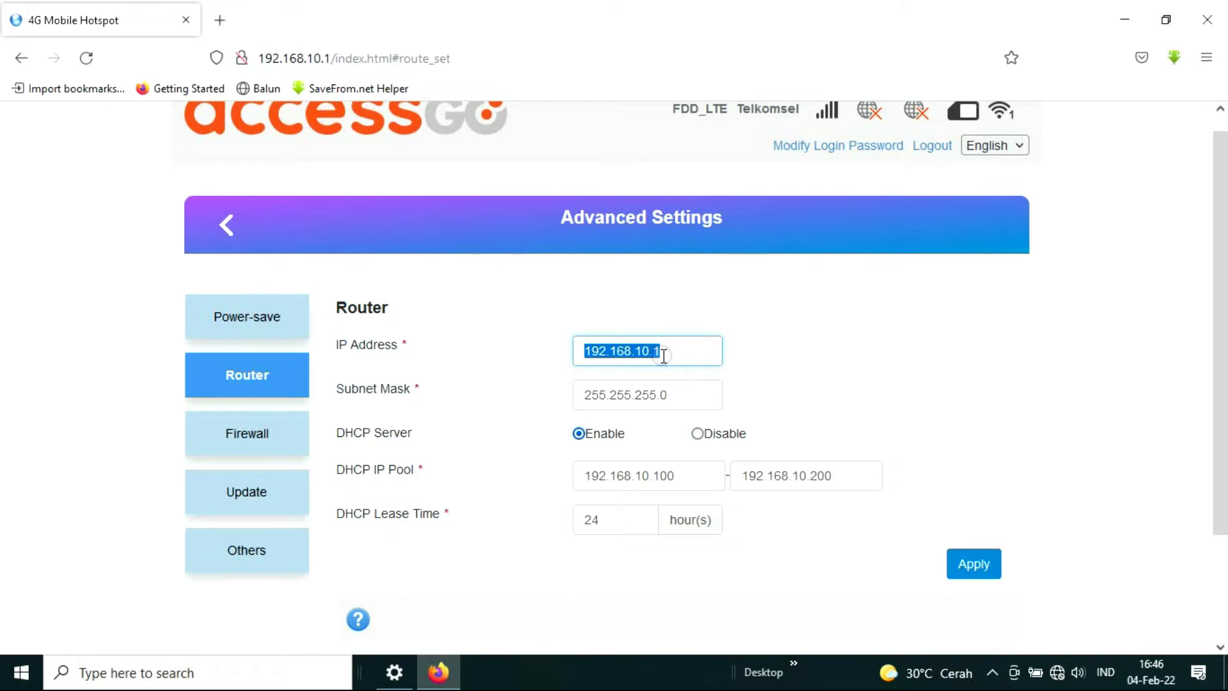
{"action": "left_click", "coordinate": [663, 351]}
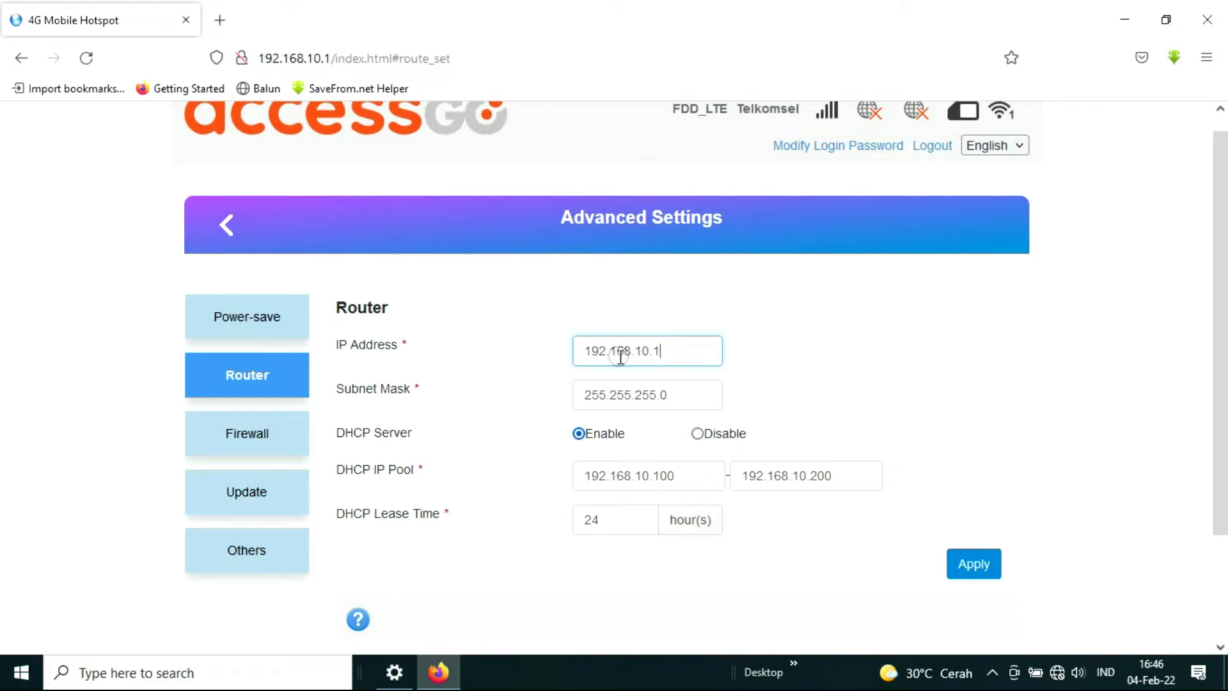
{"action": "left_click_drag", "start_coordinate": [662, 350], "coordinate": [584, 351]}
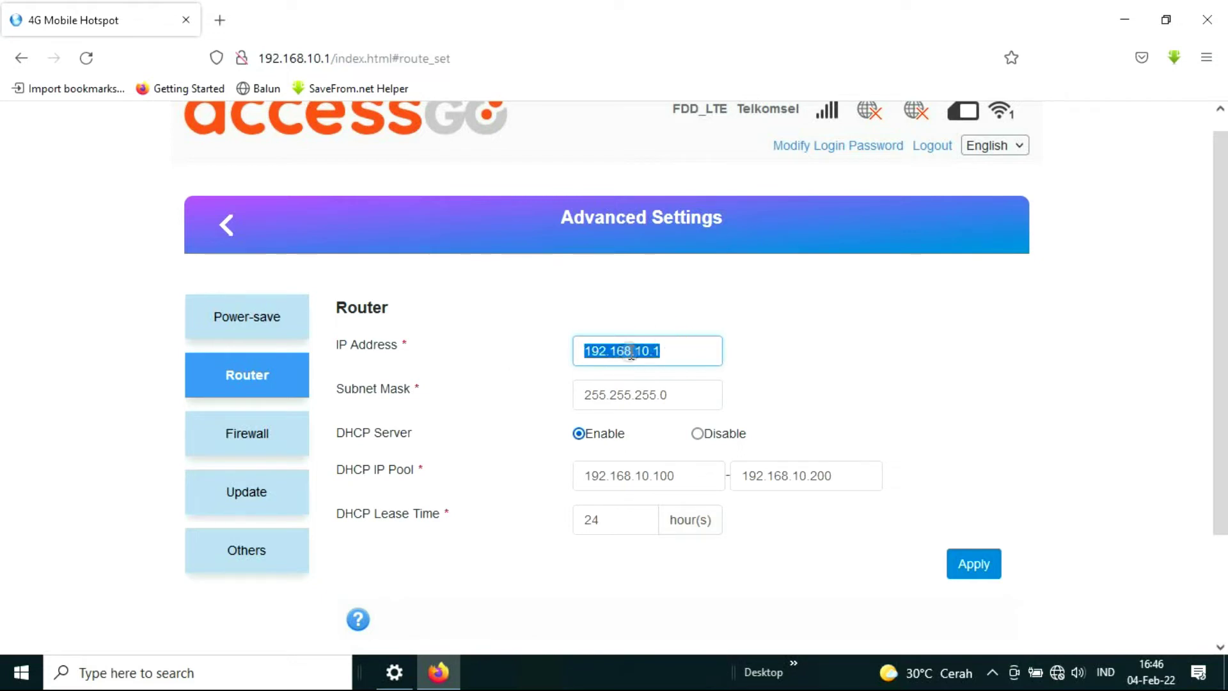
{"action": "left_click", "coordinate": [678, 349]}
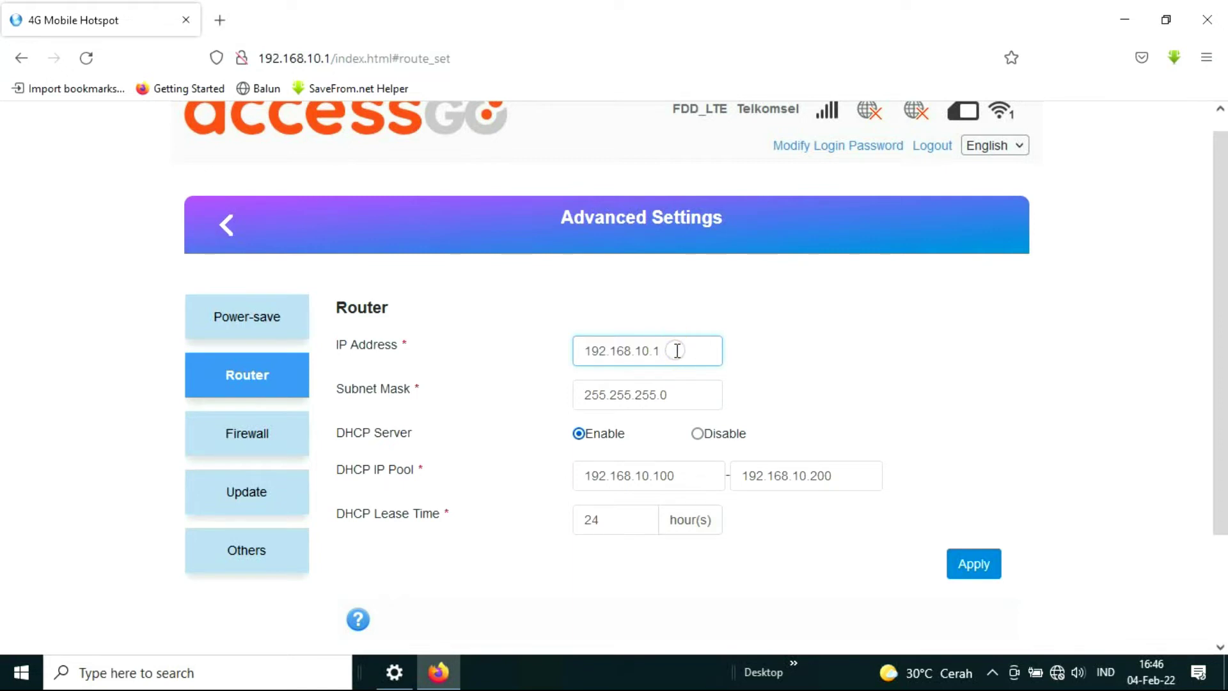
{"action": "left_click_drag", "start_coordinate": [678, 351], "coordinate": [535, 373]}
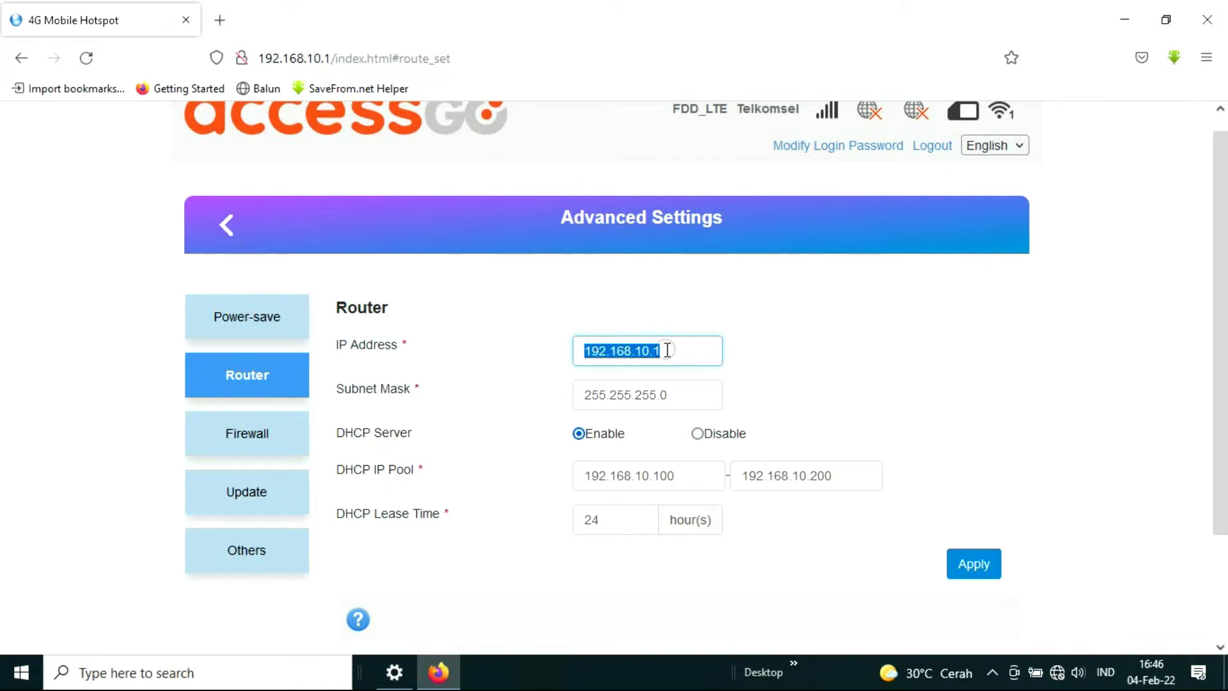
{"action": "left_click", "coordinate": [670, 348]}
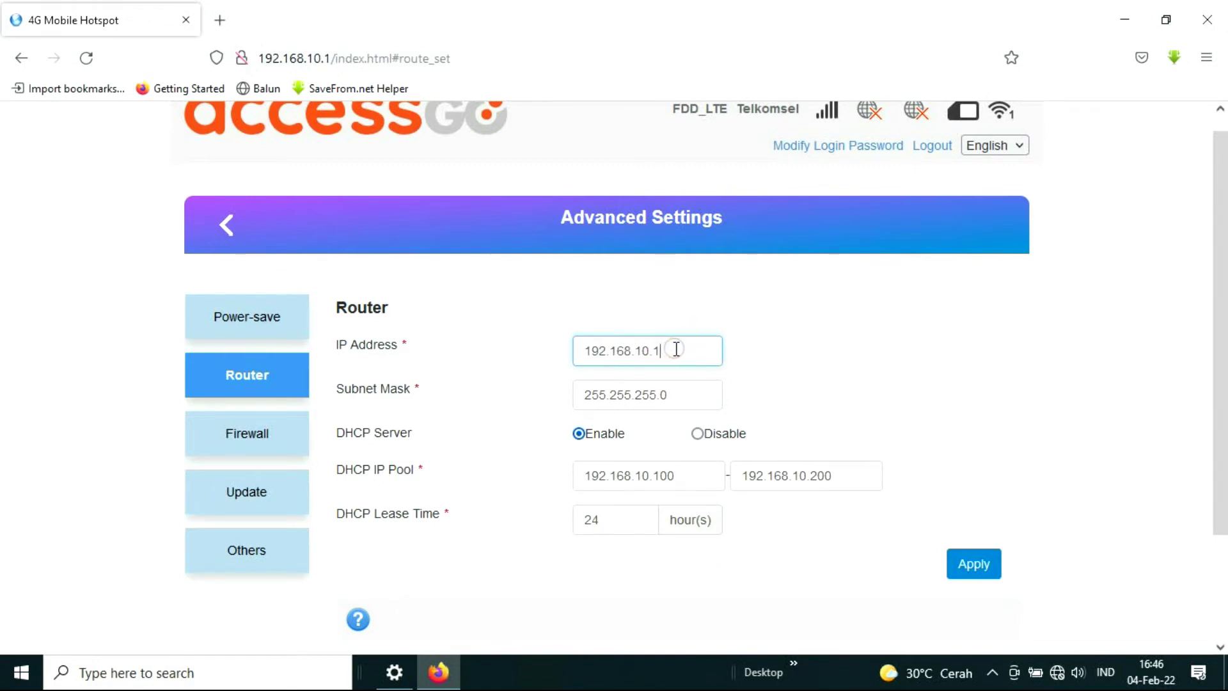
Check the DHCP pool range ending at 200, then bring up the Firewall options.
{"action": "scroll", "coordinate": [677, 349], "scroll_direction": "down", "scroll_amount": 2}
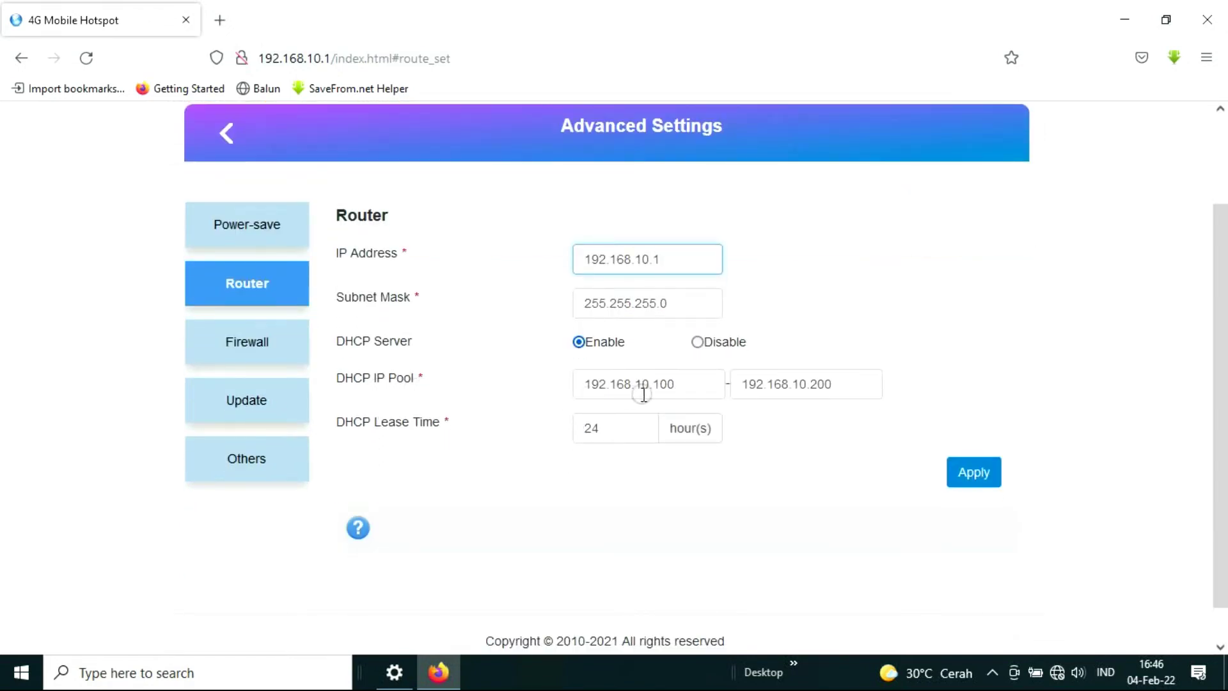
{"action": "left_click_drag", "start_coordinate": [644, 384], "coordinate": [608, 384]}
{"action": "mouse_move", "coordinate": [812, 384]}
{"action": "left_mouse_down"}
{"action": "mouse_move", "coordinate": [786, 386]}
{"action": "mouse_move", "coordinate": [808, 387]}
{"action": "left_mouse_up"}
{"action": "left_click", "coordinate": [846, 382]}
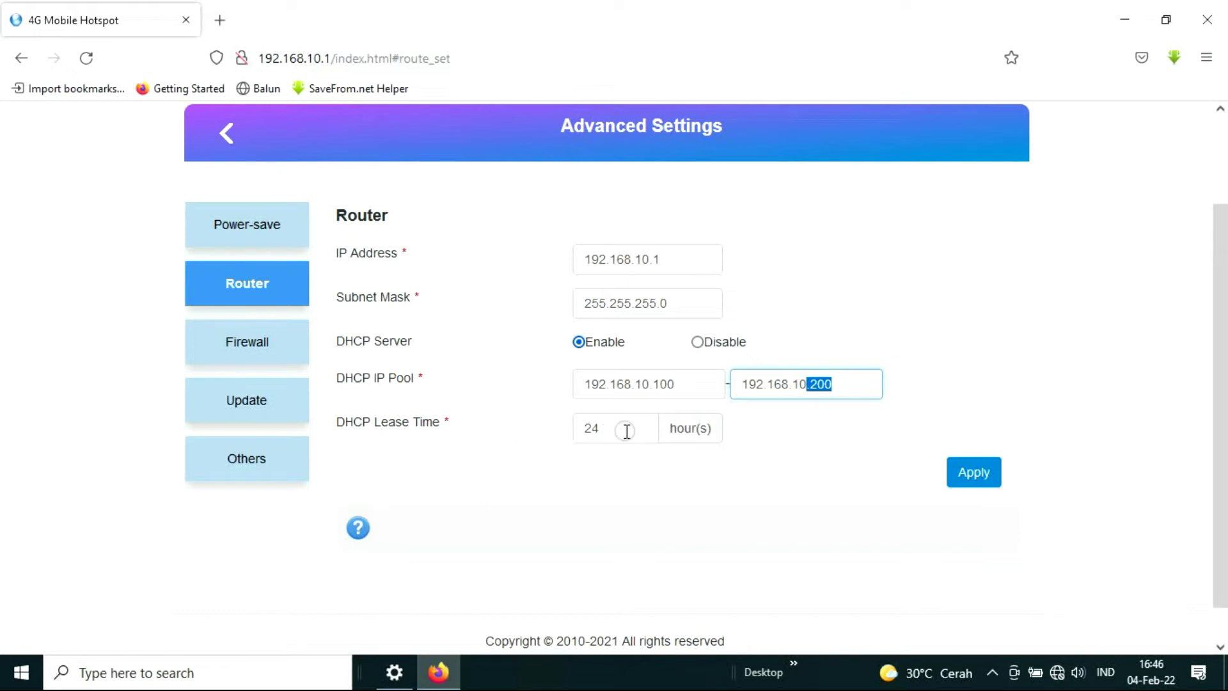
{"action": "left_click", "coordinate": [269, 344]}
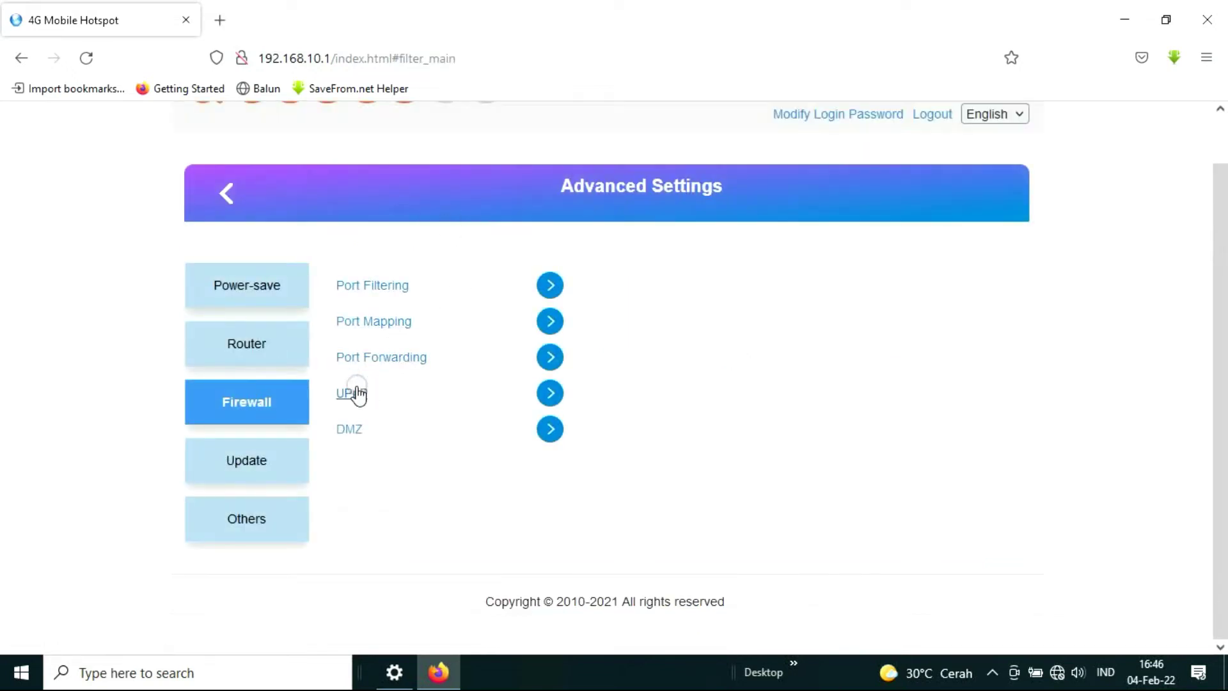
Browse the UPnP, Update and Others pages, then return to the main dashboard.
{"action": "left_click", "coordinate": [552, 394]}
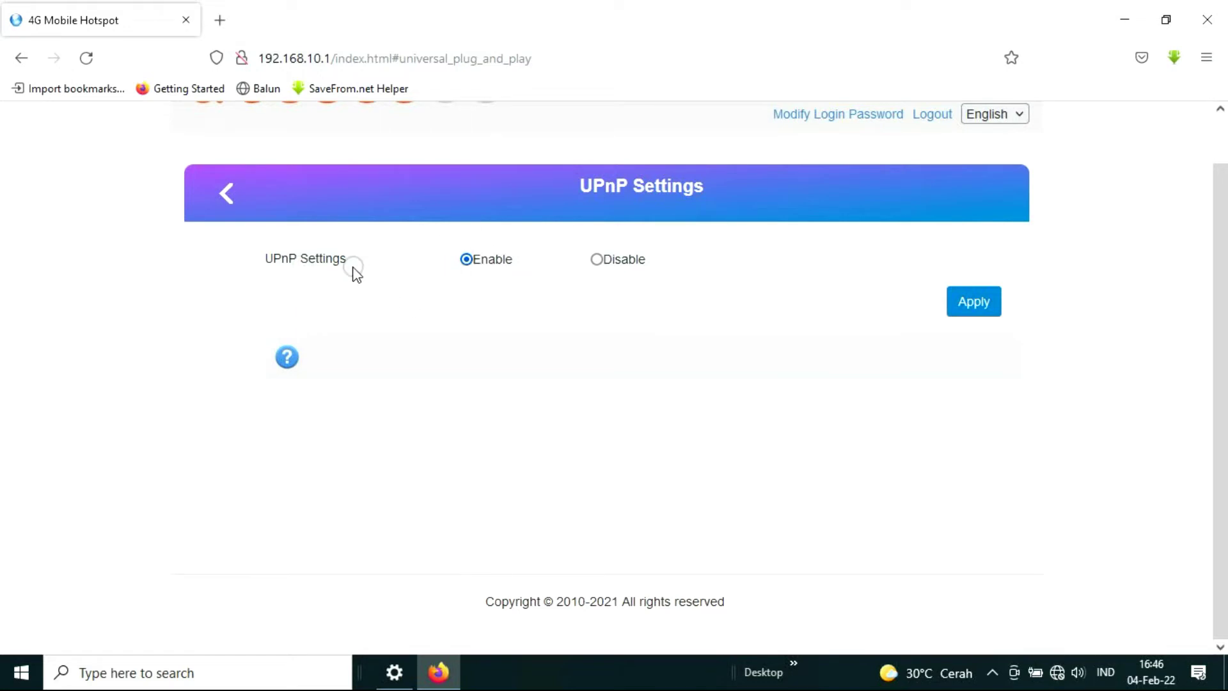
{"action": "left_click", "coordinate": [225, 193]}
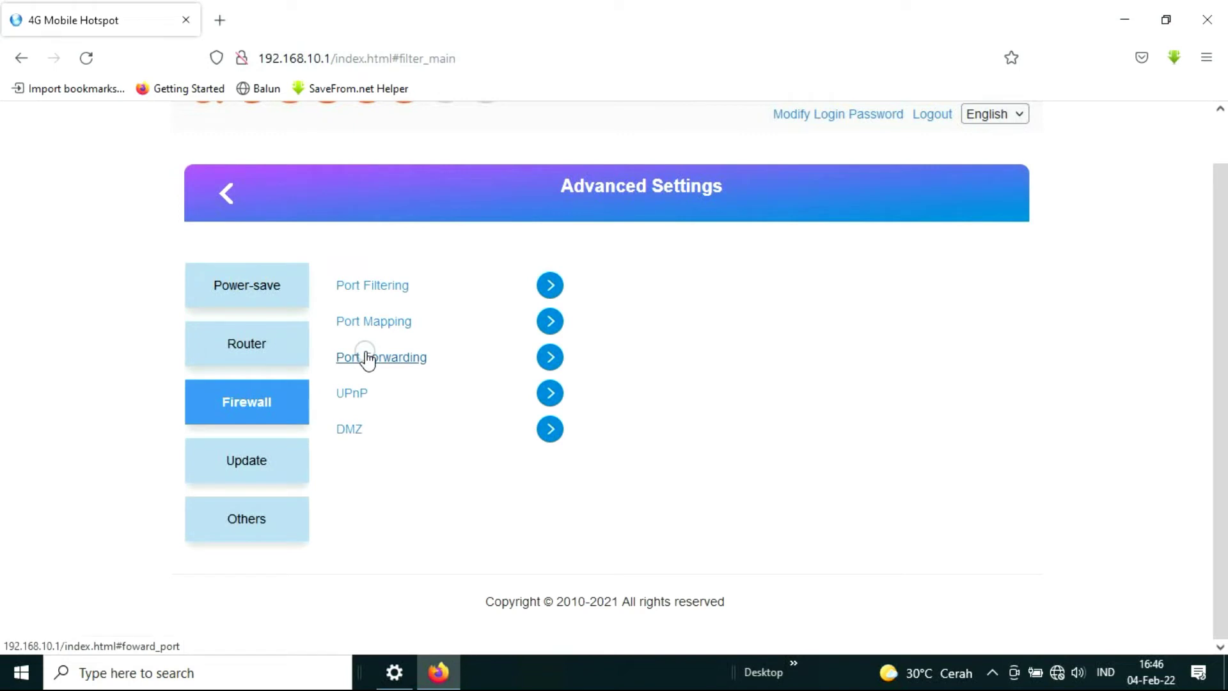
{"action": "left_click", "coordinate": [255, 471]}
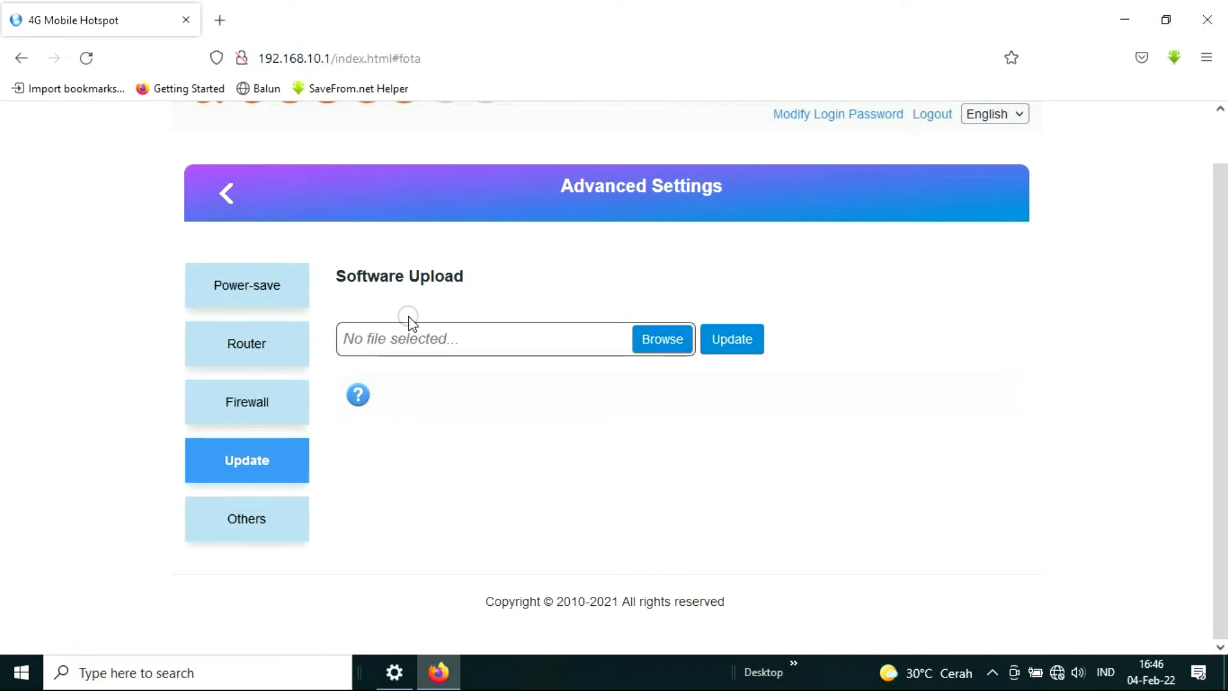
{"action": "left_click", "coordinate": [259, 532]}
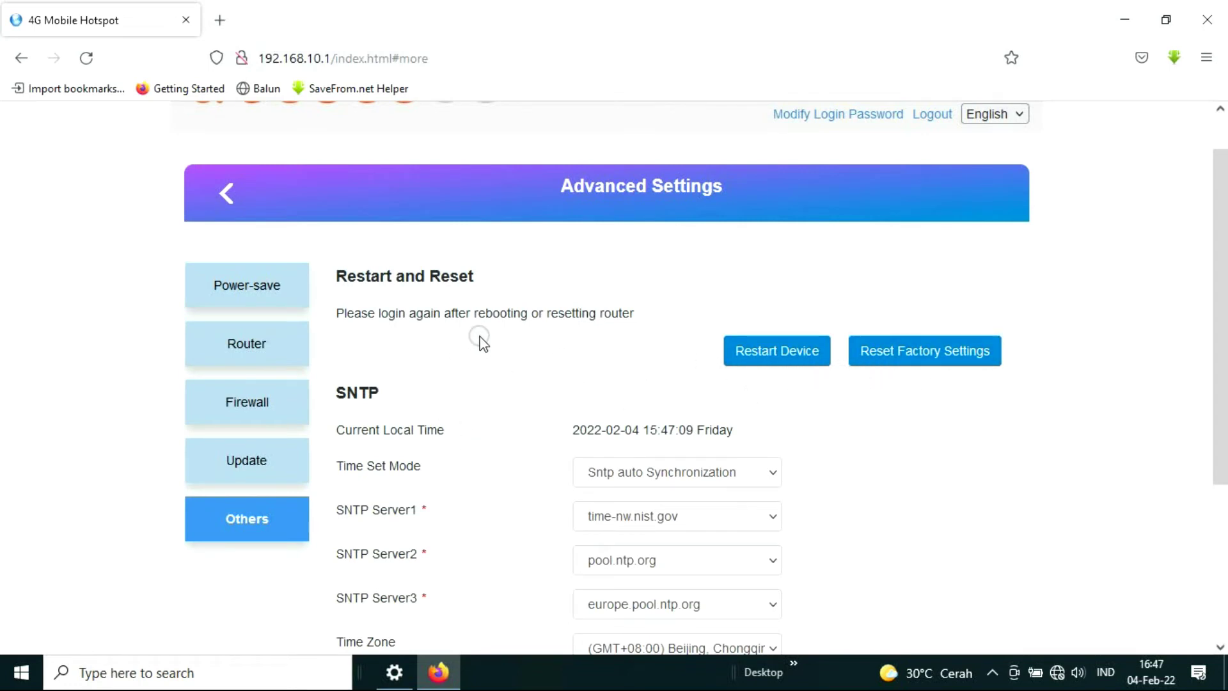
{"action": "left_click", "coordinate": [227, 193]}
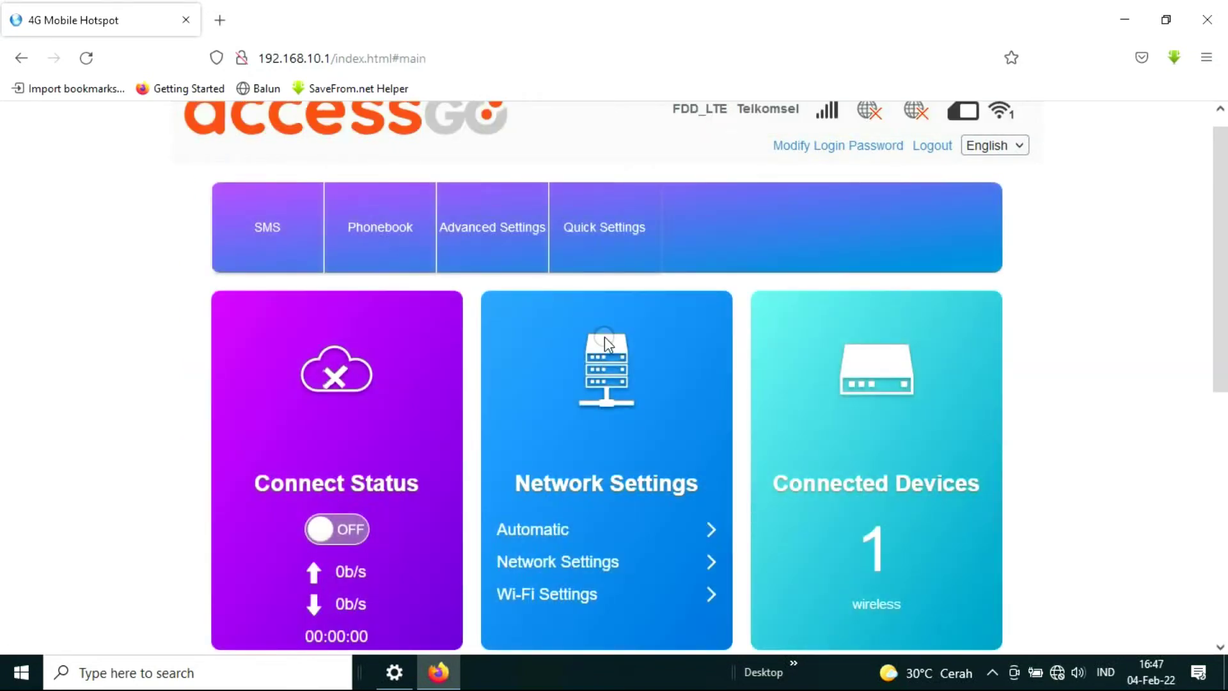
{"action": "scroll", "coordinate": [605, 336], "scroll_direction": "up", "scroll_amount": 1}
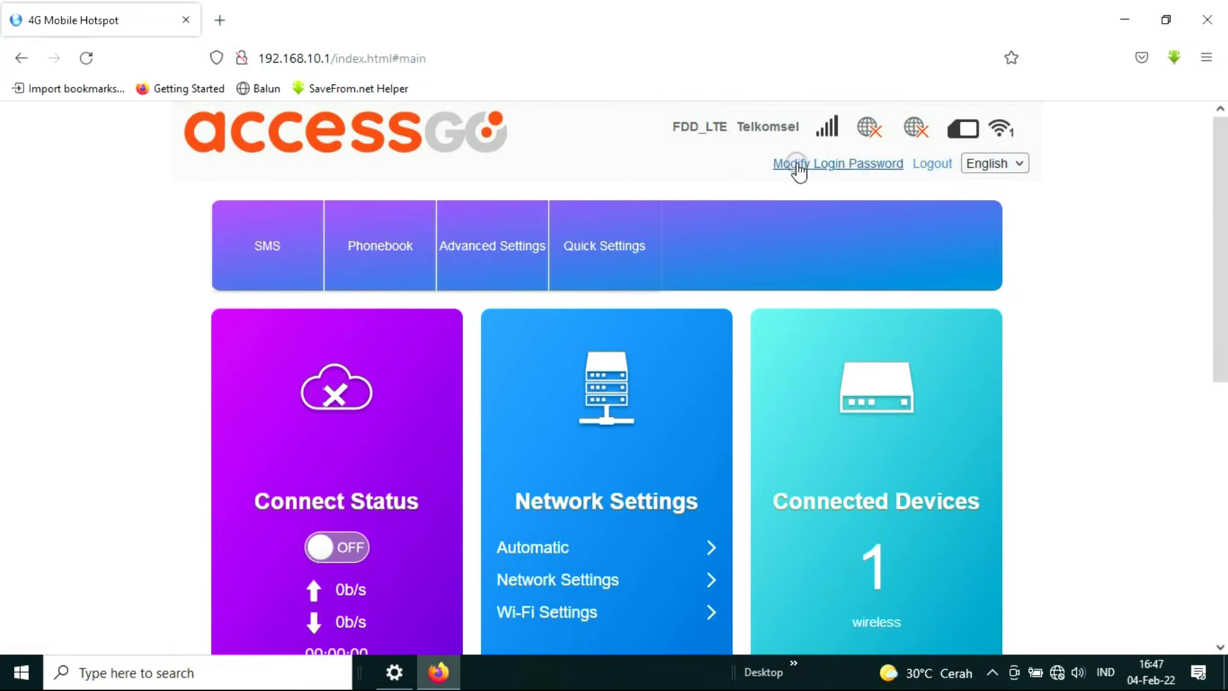
{"action": "left_click", "coordinate": [840, 165]}
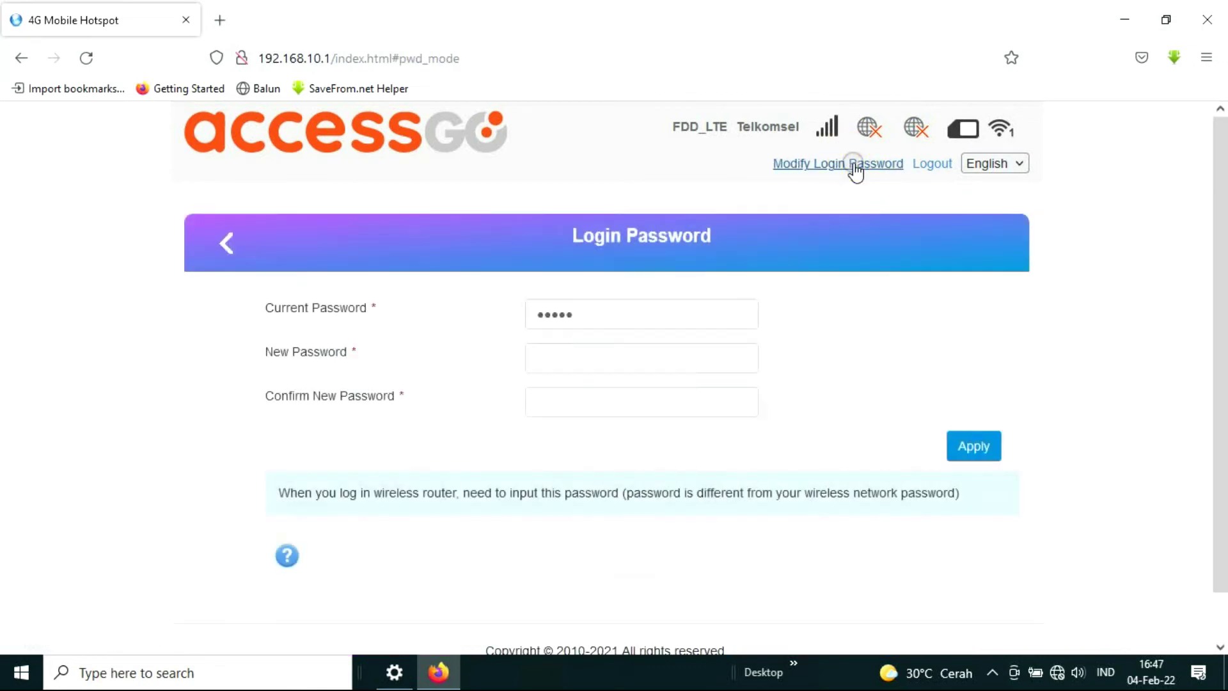
{"action": "double_click", "coordinate": [580, 312]}
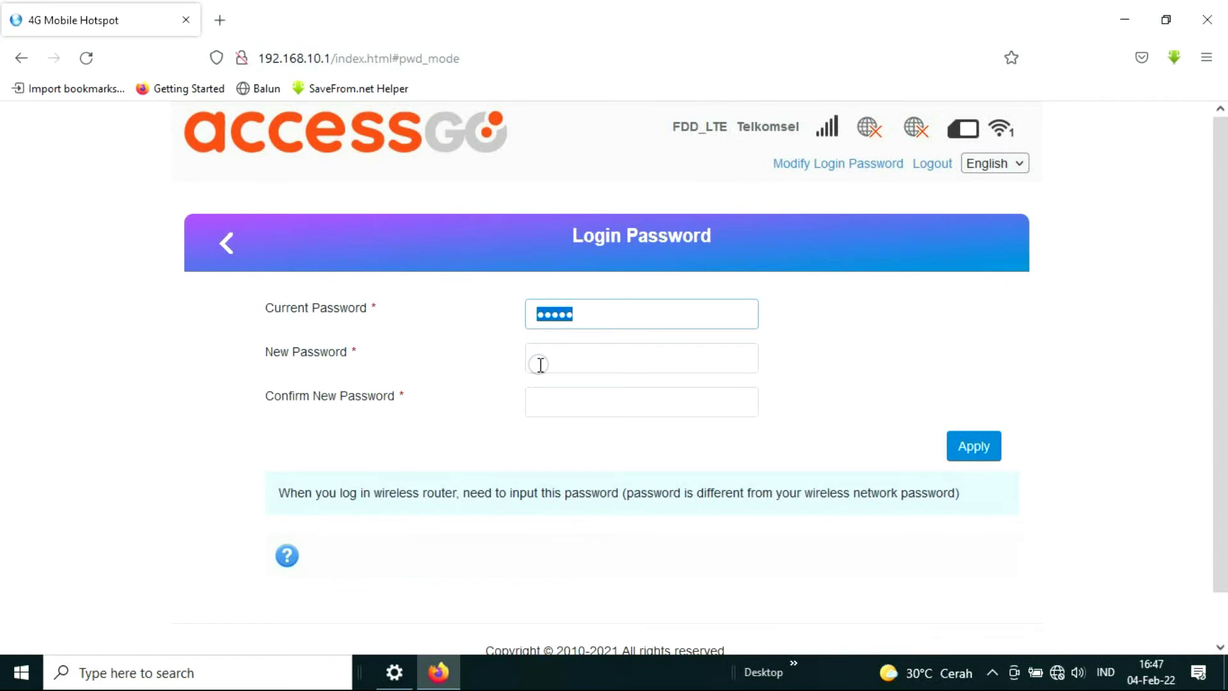
{"action": "double_click", "coordinate": [597, 313]}
{"action": "left_click", "coordinate": [561, 356]}
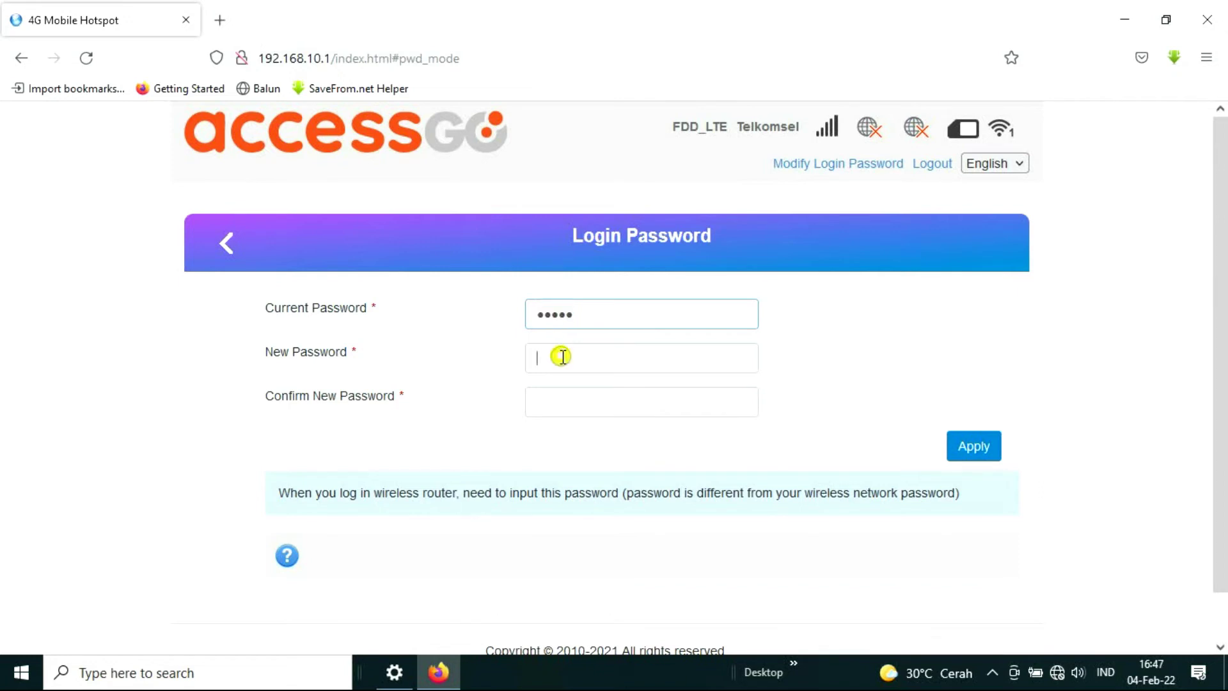
{"action": "left_click", "coordinate": [562, 404]}
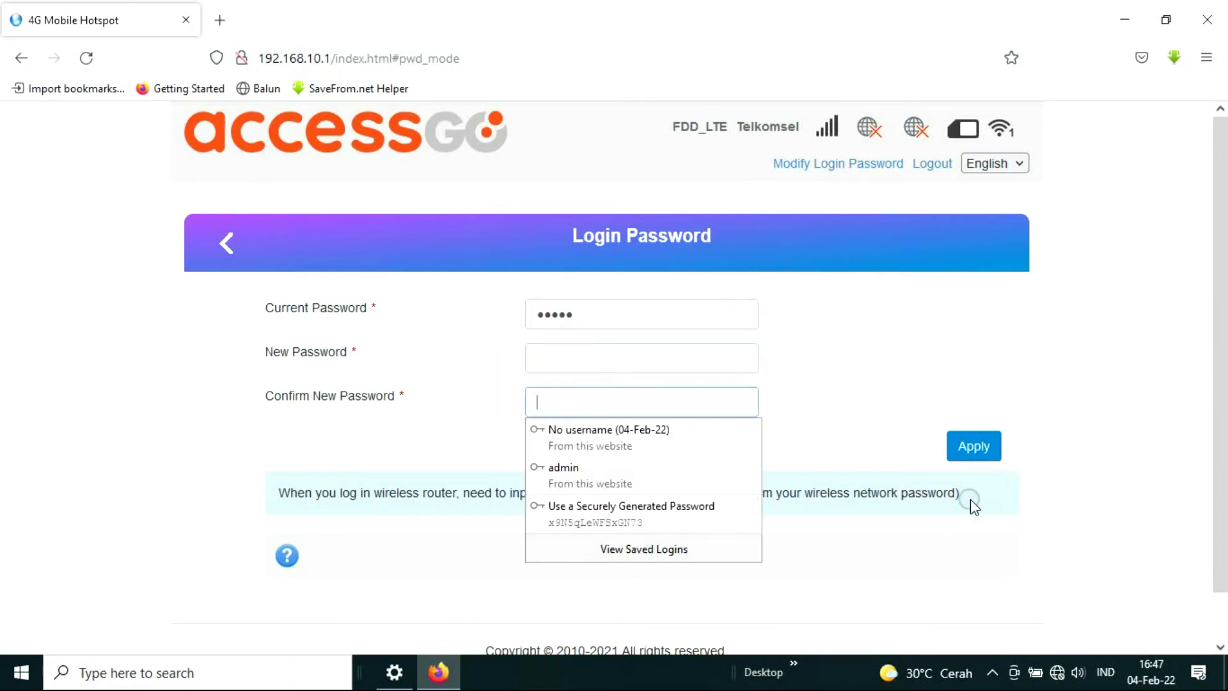
{"action": "left_click", "coordinate": [924, 383]}
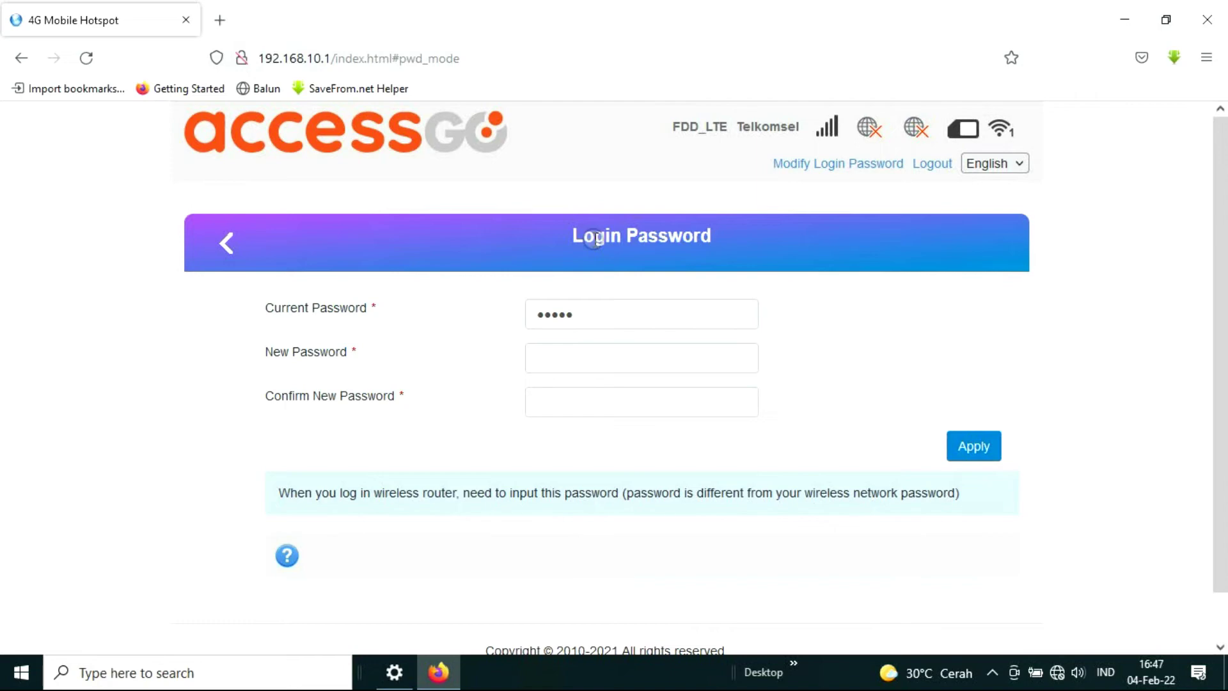
{"action": "left_click", "coordinate": [230, 238]}
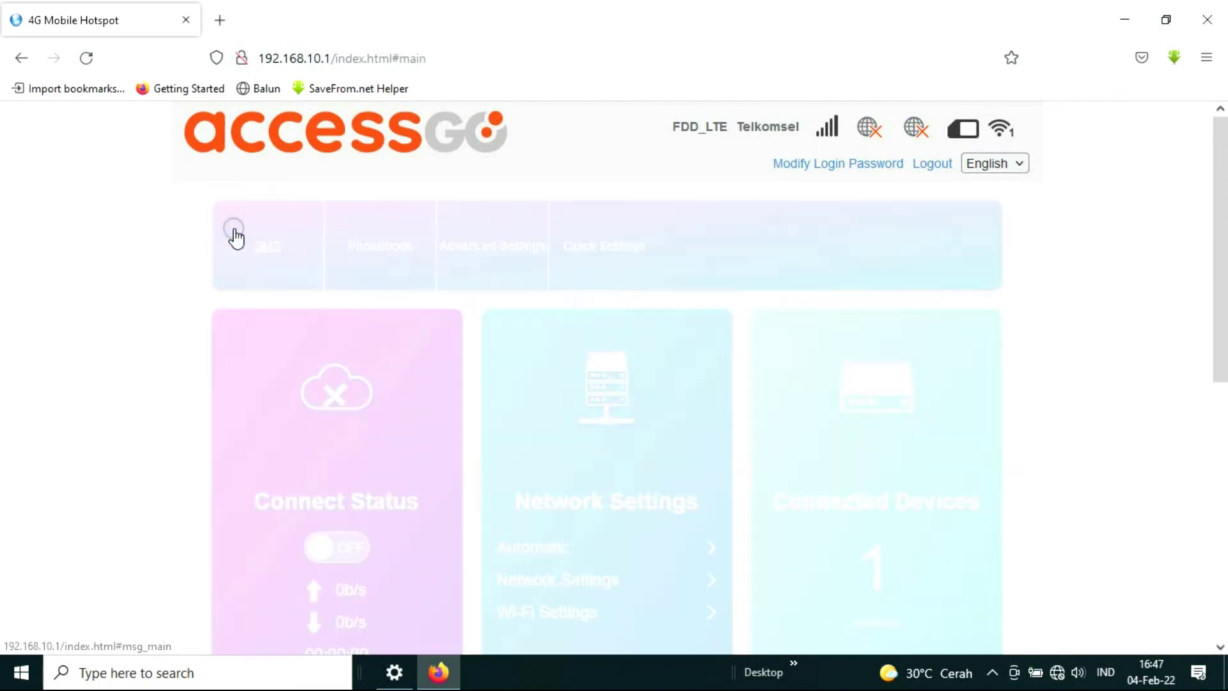
Switch the hotspot's Connect Status toggle to ON.
{"action": "scroll", "coordinate": [324, 262], "scroll_direction": "down", "scroll_amount": 2}
{"action": "scroll", "coordinate": [327, 256], "scroll_direction": "down", "scroll_amount": 2}
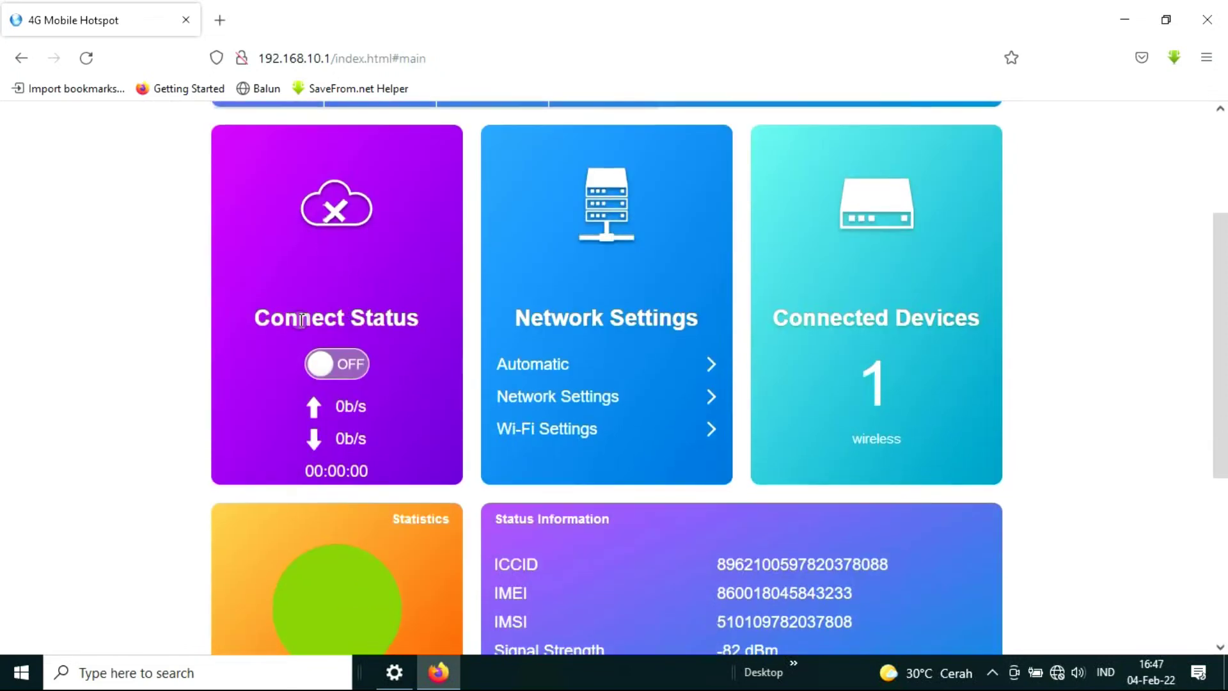
{"action": "left_click", "coordinate": [345, 364]}
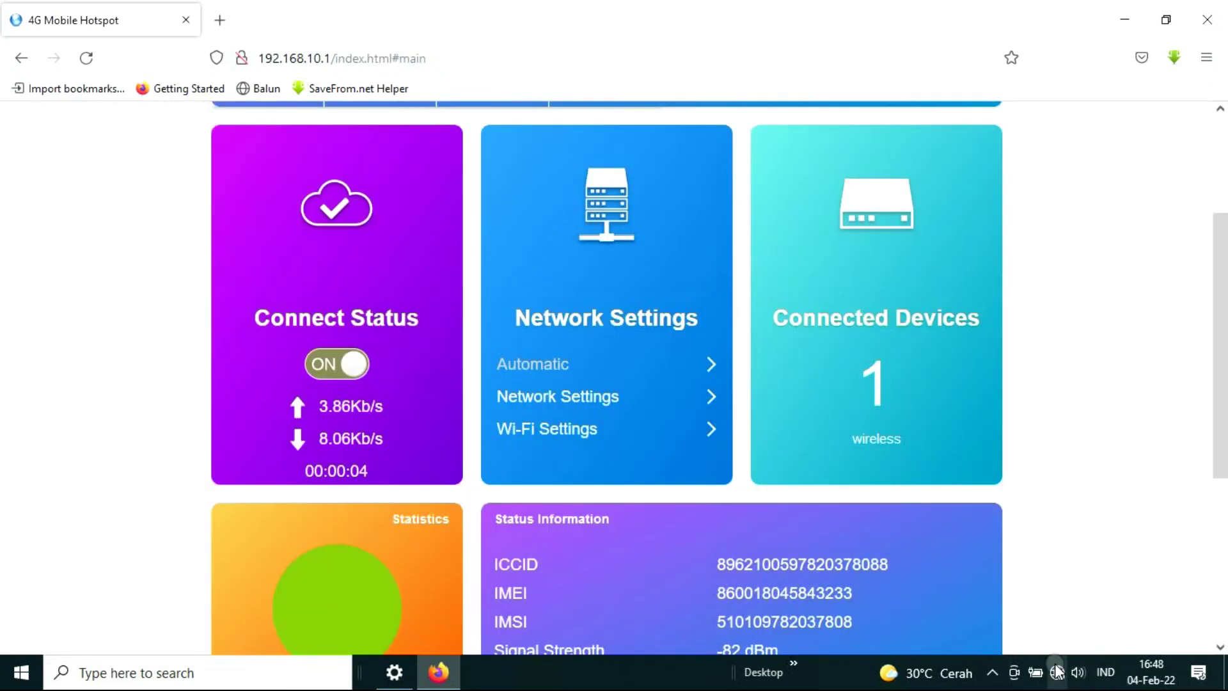
Disconnect and reconnect the laptop to the AGO Wi-Fi network, then start a new browser tab.
{"action": "left_click", "coordinate": [1058, 673]}
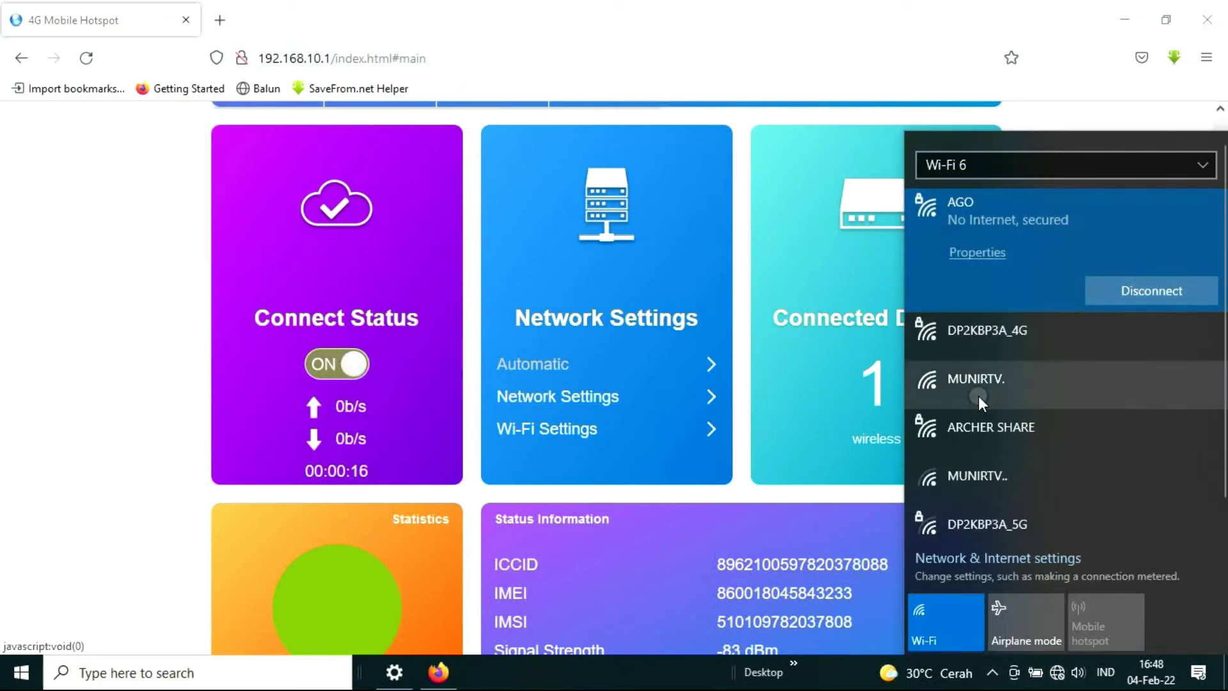
{"action": "left_click", "coordinate": [1147, 289]}
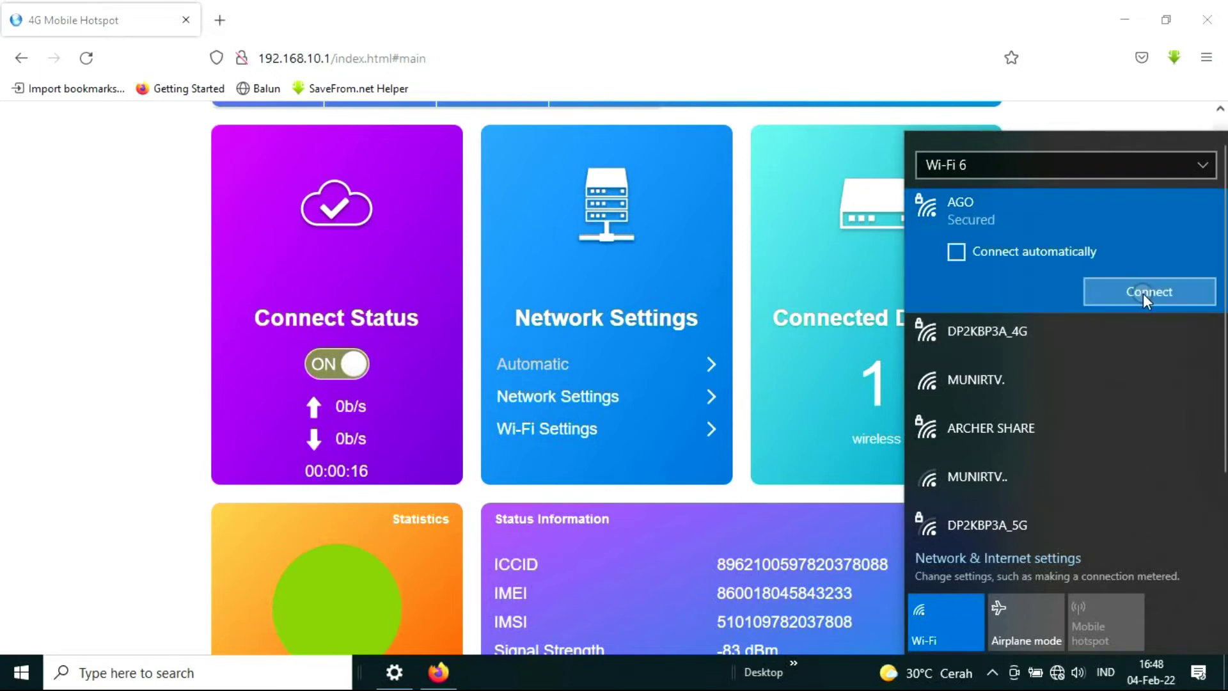
{"action": "left_click", "coordinate": [1139, 293]}
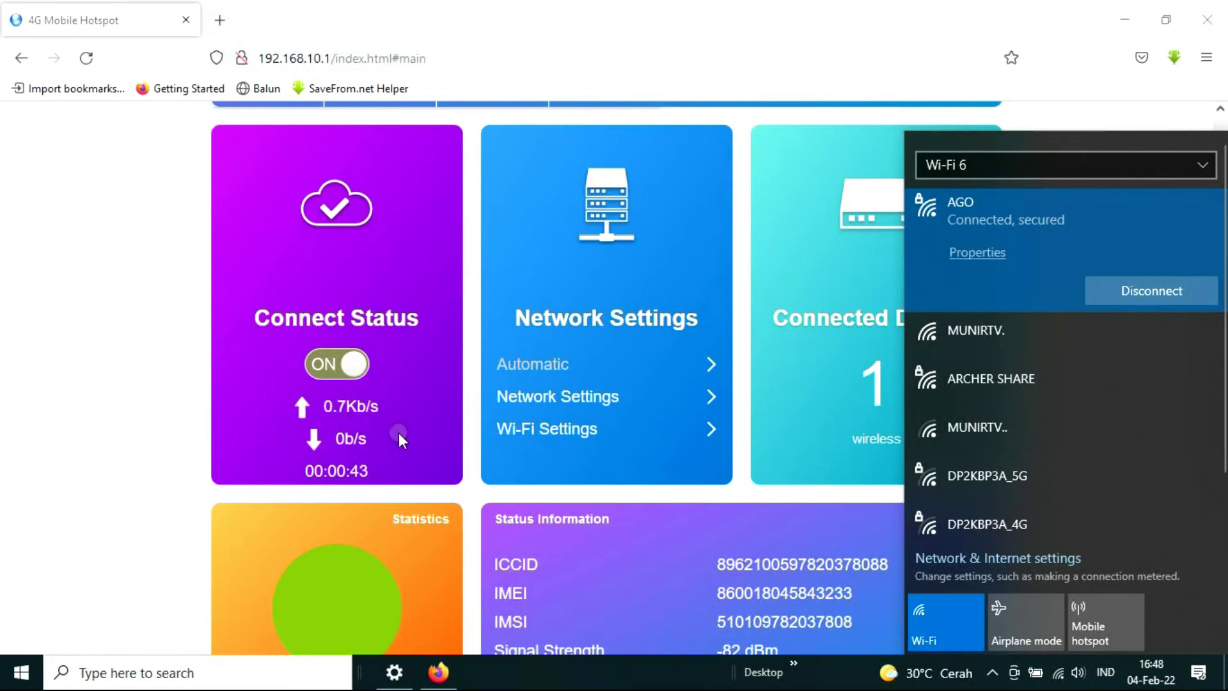
{"action": "left_click", "coordinate": [219, 20]}
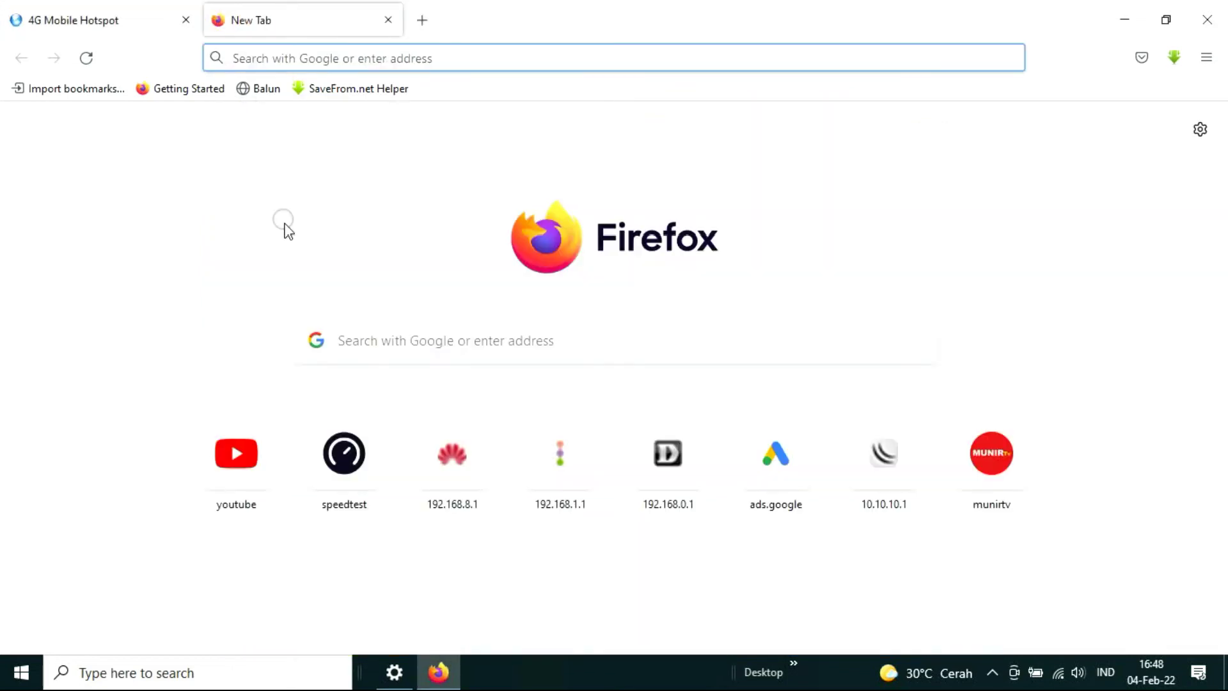
Play the first football video on YouTube and check its playback quality setting.
{"action": "left_click", "coordinate": [246, 451]}
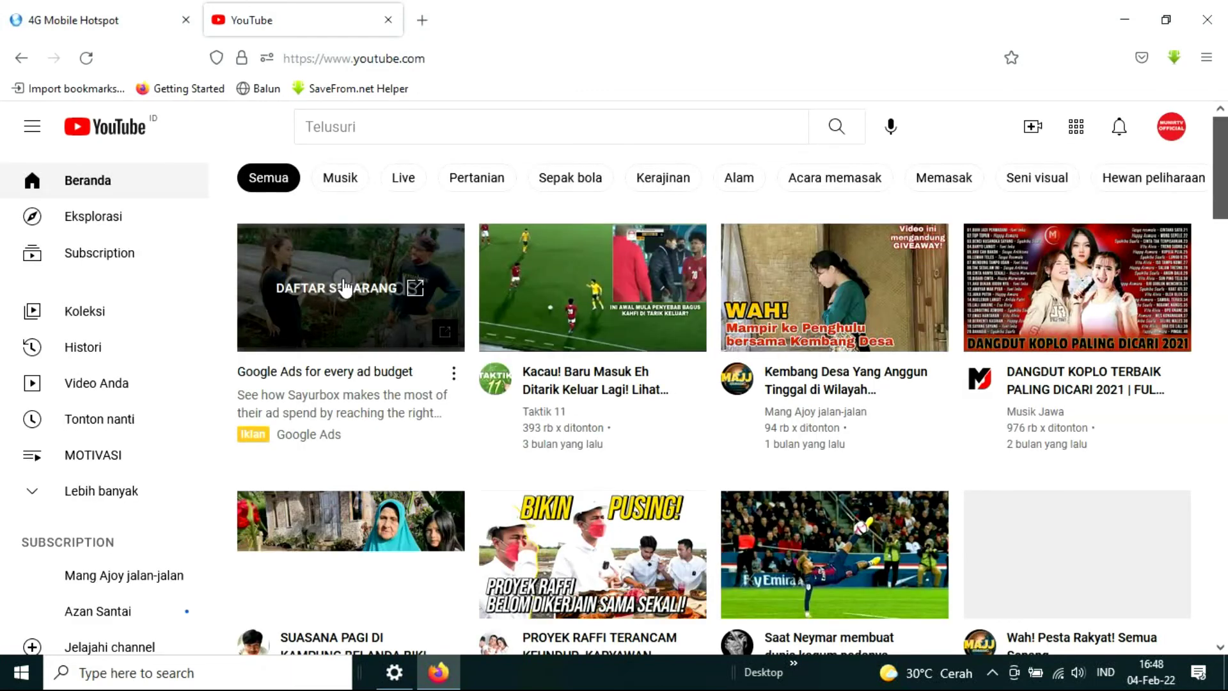
{"action": "left_click", "coordinate": [581, 291]}
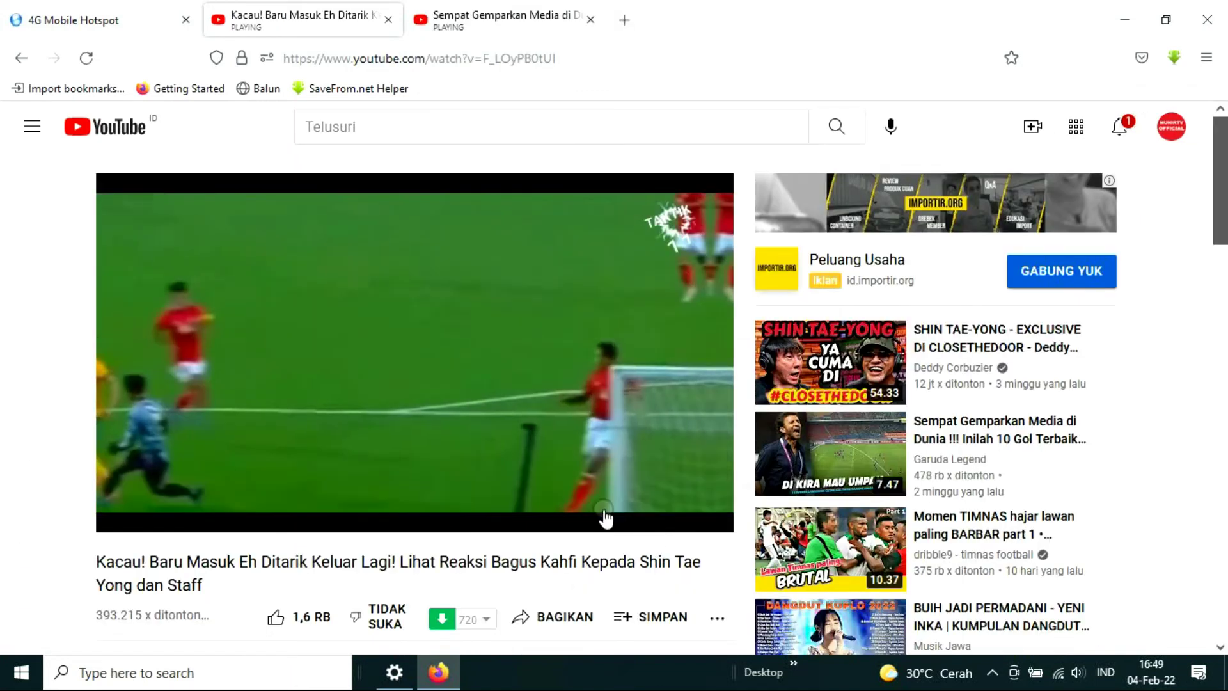
{"action": "left_click", "coordinate": [570, 510]}
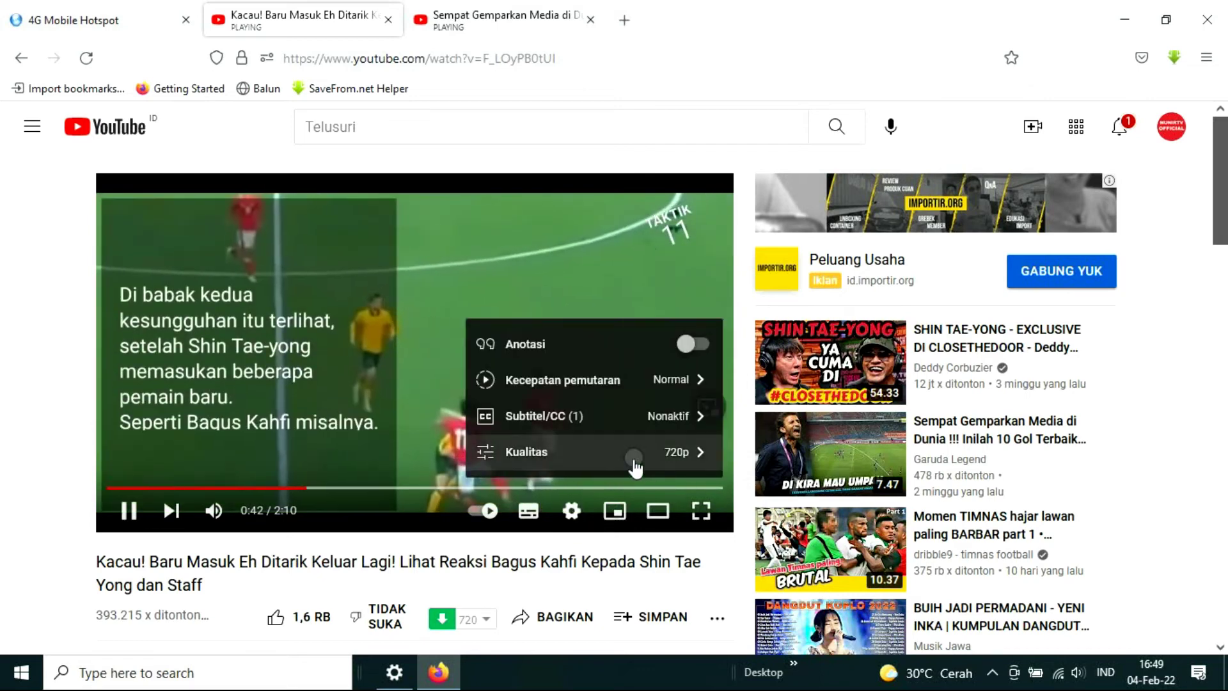
{"action": "left_click", "coordinate": [572, 509]}
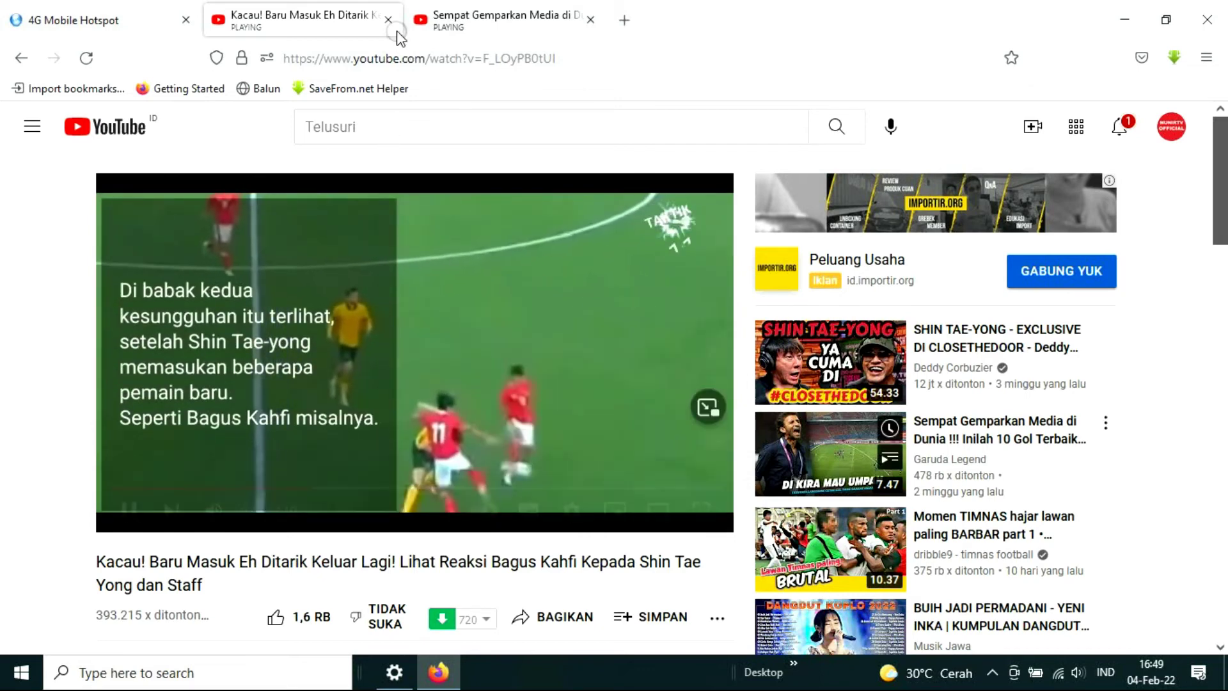
Close both YouTube video tabs and open a fresh new tab.
{"action": "left_click", "coordinate": [388, 20]}
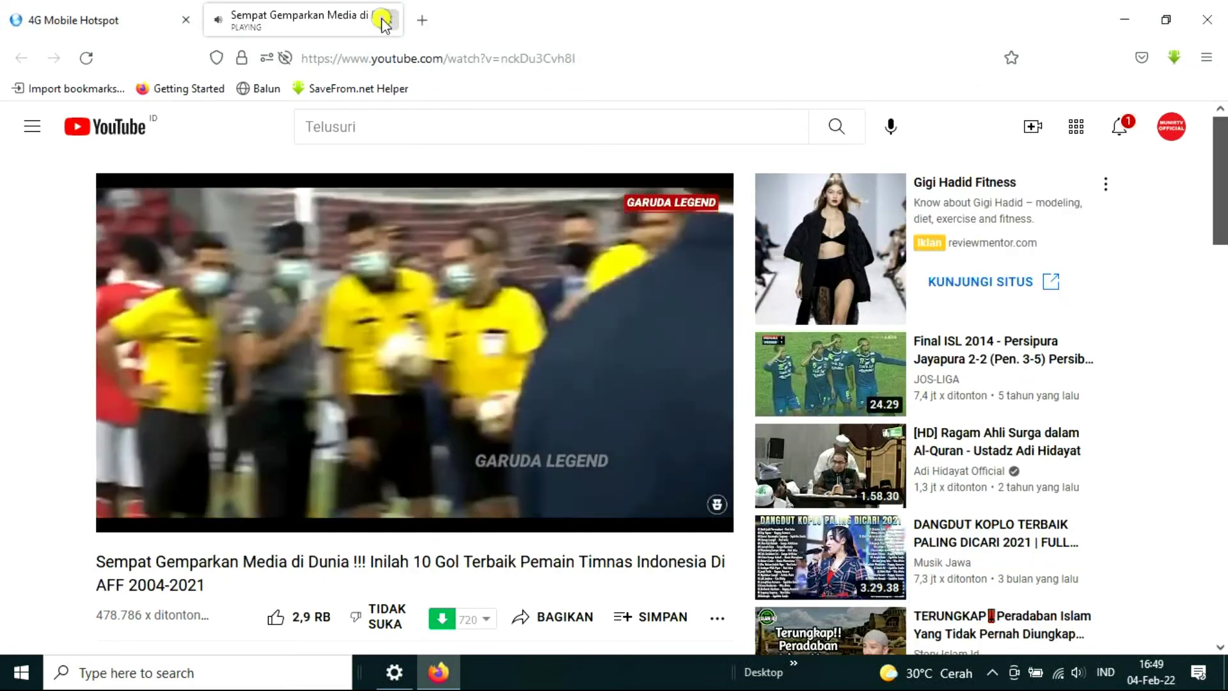
{"action": "left_click", "coordinate": [384, 21]}
{"action": "left_click", "coordinate": [219, 20]}
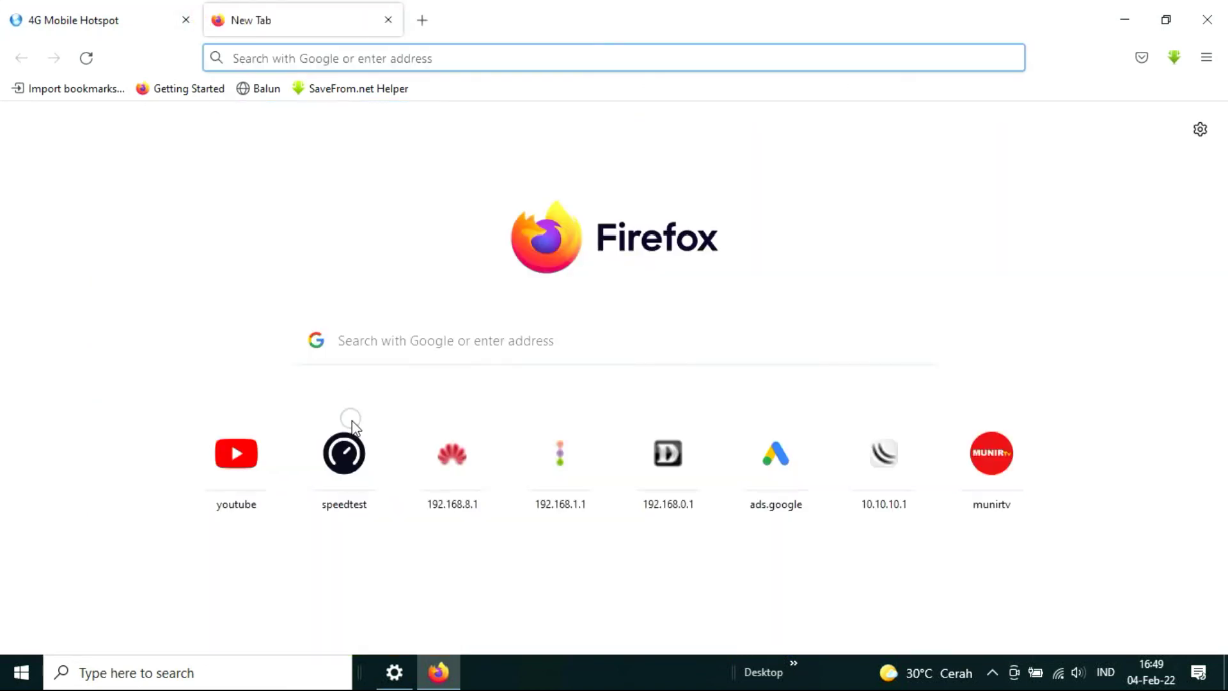
Open Speedtest by Ookla, confirm the Wi-Fi connection, and start the test over Telkomsel.
{"action": "left_click", "coordinate": [350, 467]}
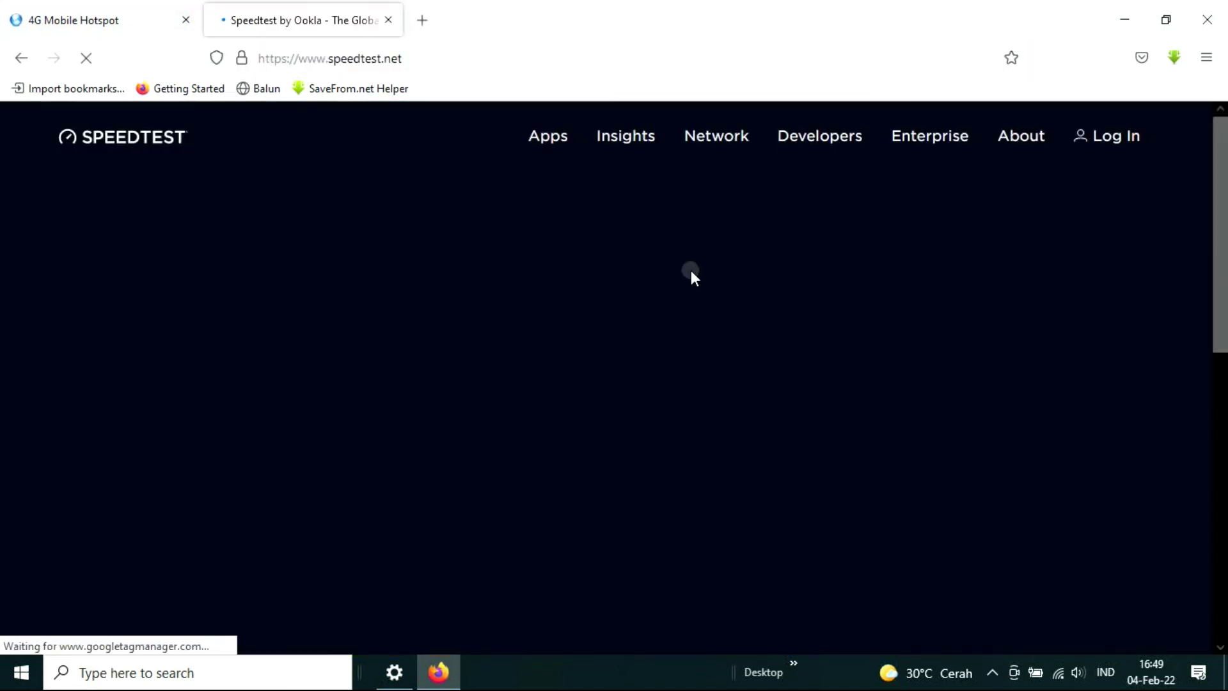
{"action": "left_click", "coordinate": [1058, 663]}
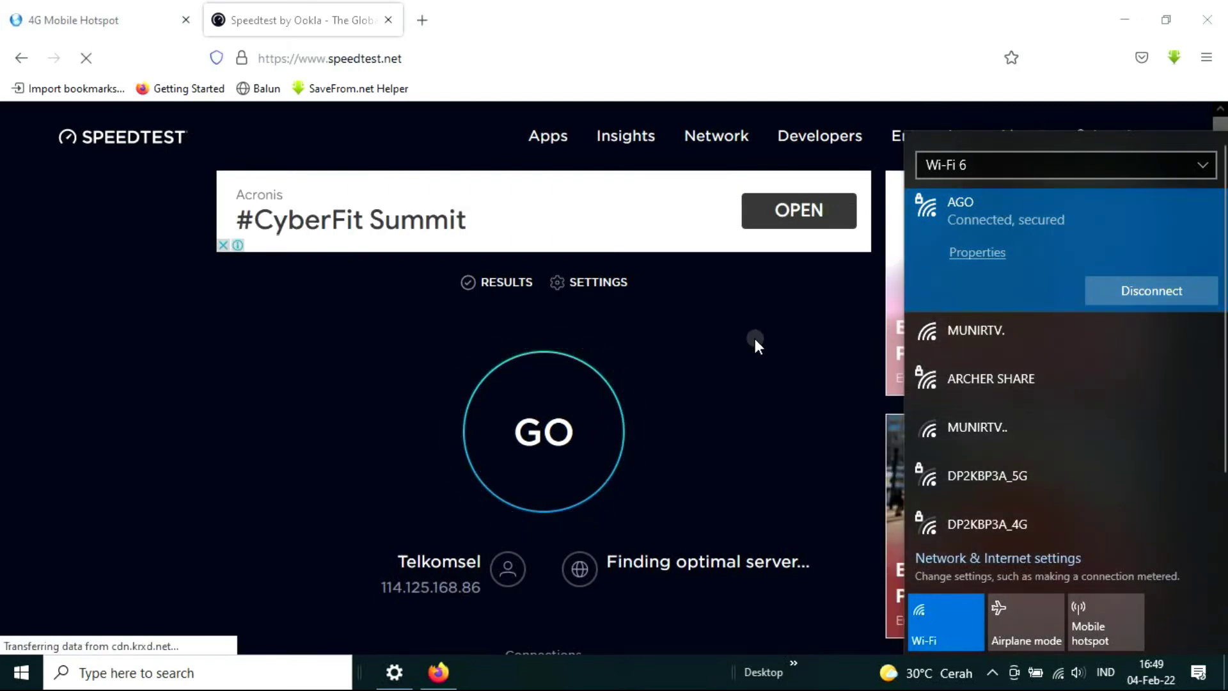
{"action": "left_click", "coordinate": [547, 430]}
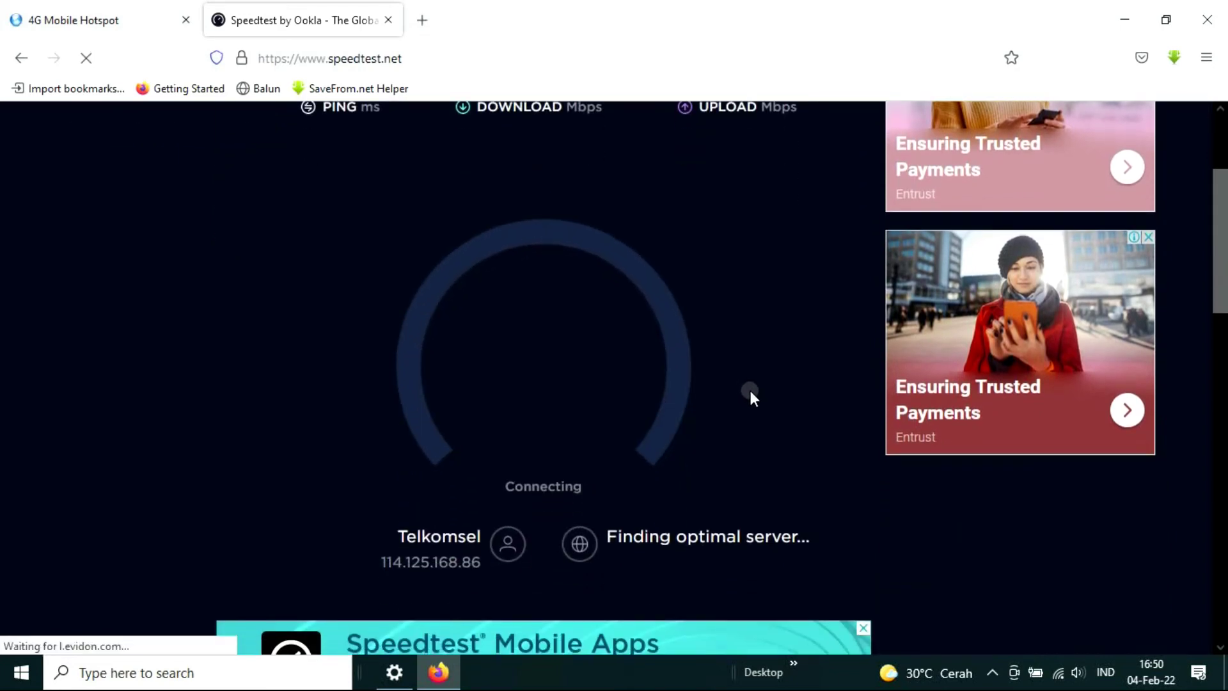
{"action": "scroll", "coordinate": [755, 385], "scroll_direction": "up", "scroll_amount": 3}
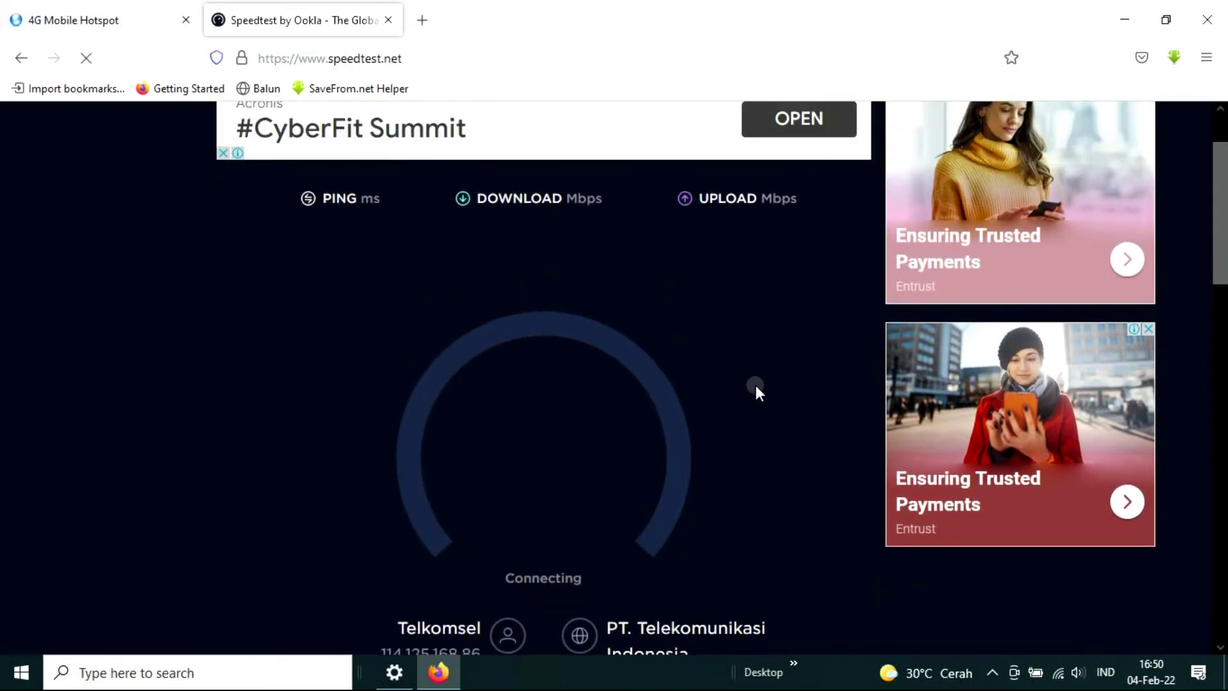